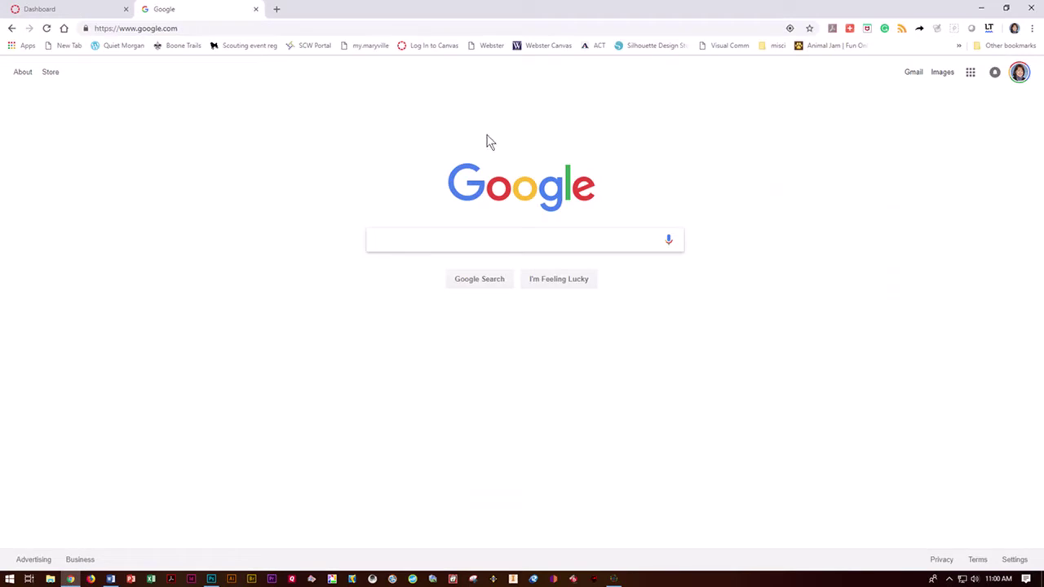
- Search Google Images for "eye"
{"action": "left_click", "coordinate": [943, 73]}
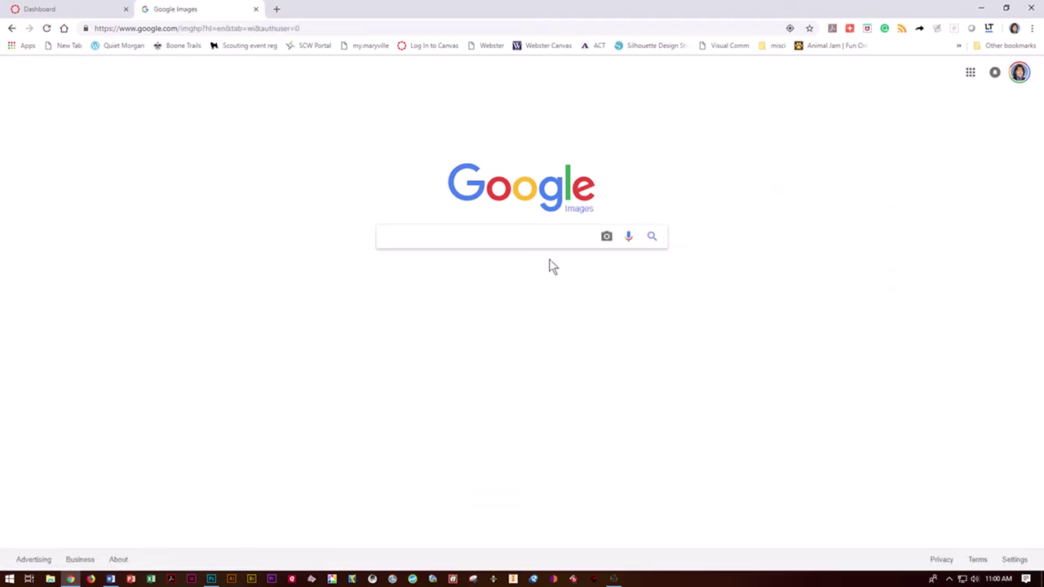
{"action": "type", "text": "eye"}
{"action": "key", "text": "Return"}
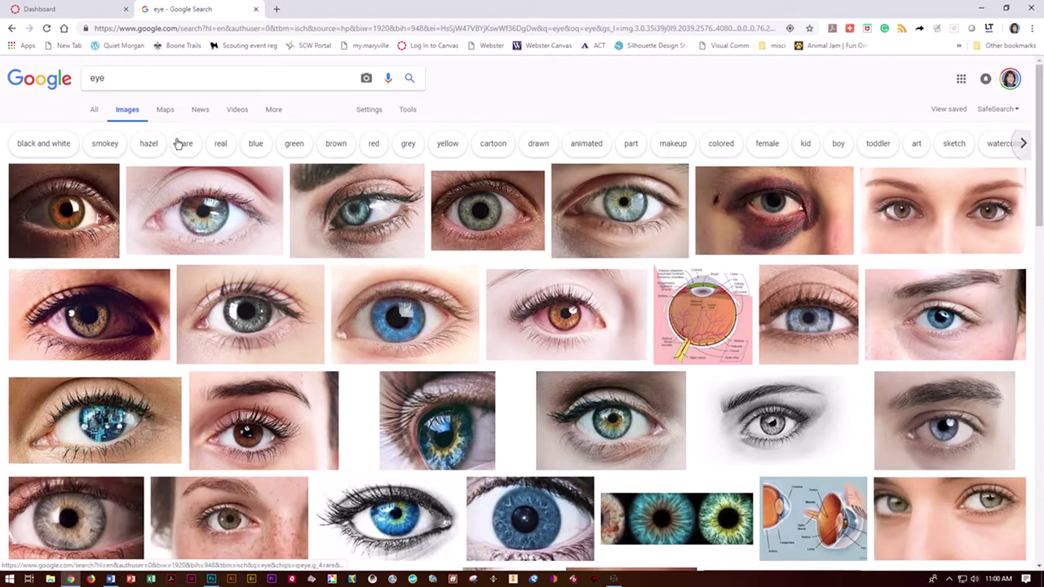
- Filter the eye image results to large size and usage rights labeled for reuse
{"action": "left_click", "coordinate": [400, 110]}
{"action": "left_click", "coordinate": [103, 131]}
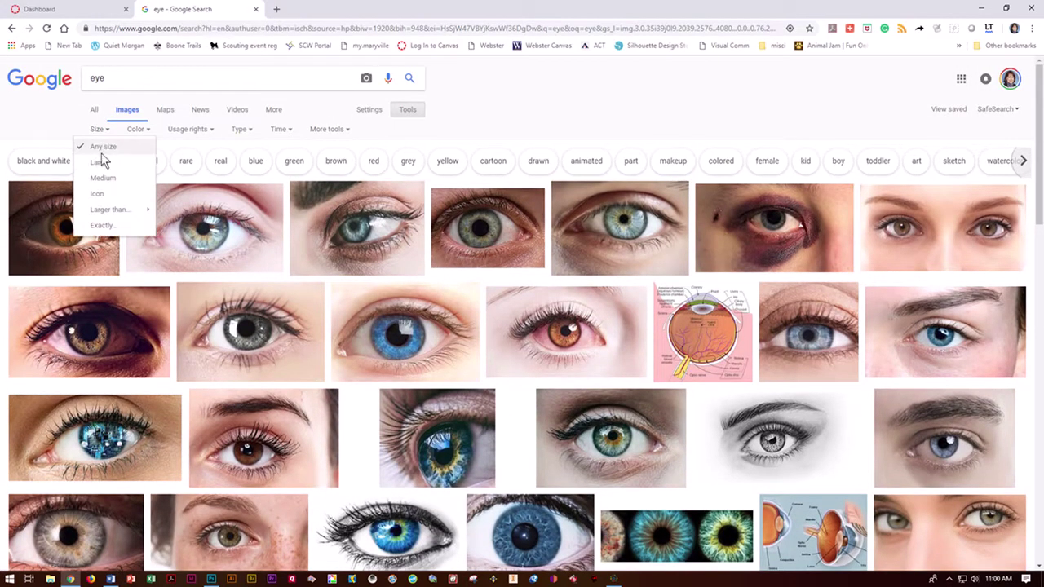
{"action": "left_click", "coordinate": [105, 160]}
{"action": "left_click", "coordinate": [193, 132]}
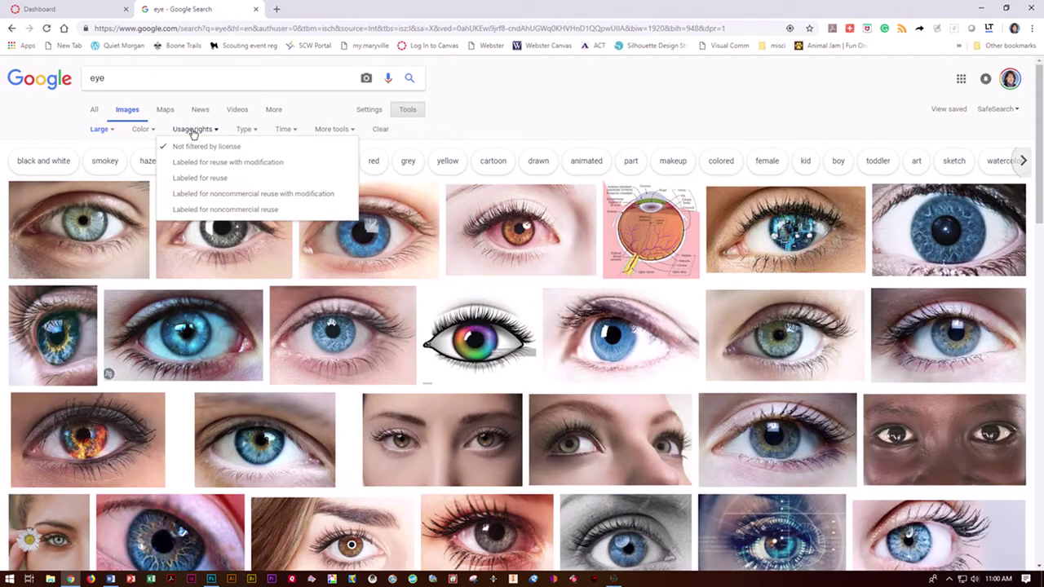
{"action": "left_click", "coordinate": [200, 179]}
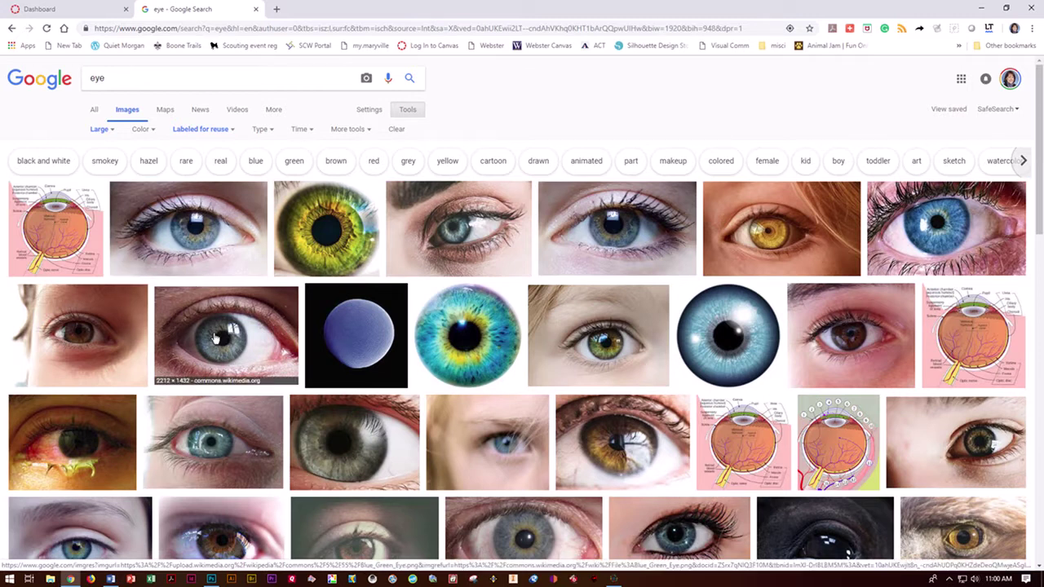
- Save the Wikimedia Commons "Iris - left eye of a girl" image to the Desktop as a JPEG
{"action": "left_click", "coordinate": [196, 234]}
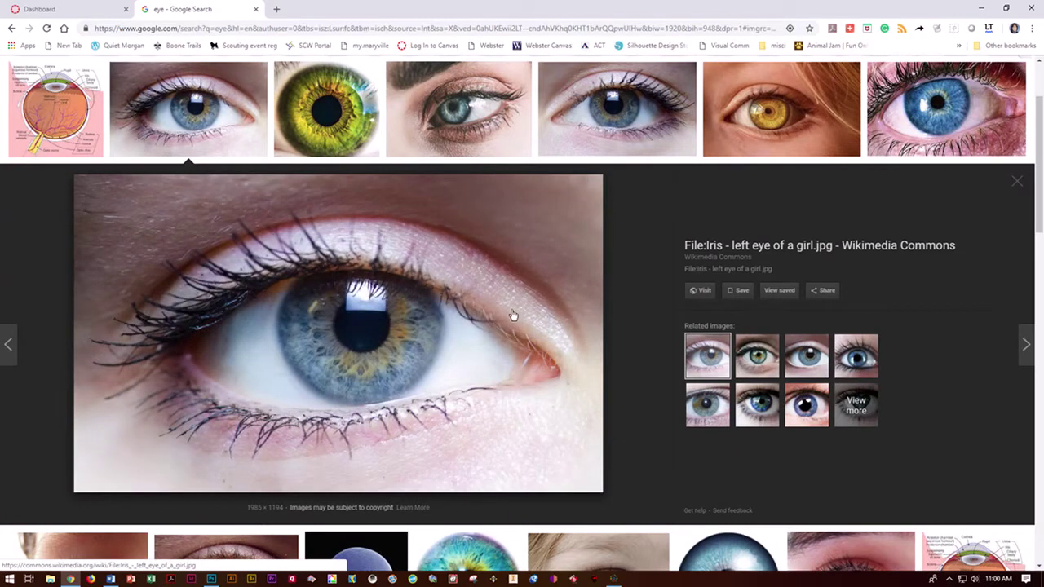
{"action": "right_click", "coordinate": [450, 338]}
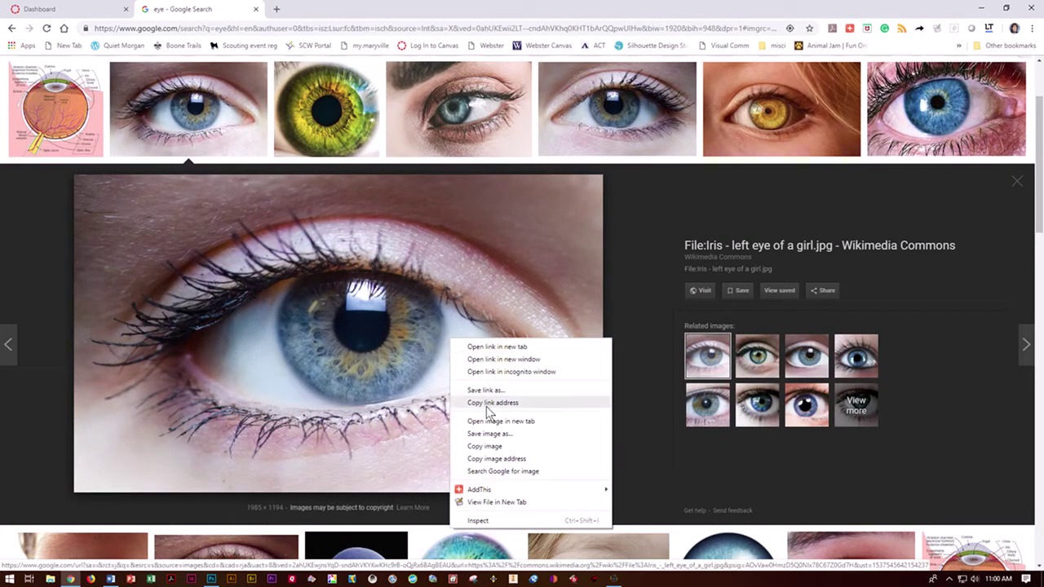
{"action": "left_click", "coordinate": [491, 434]}
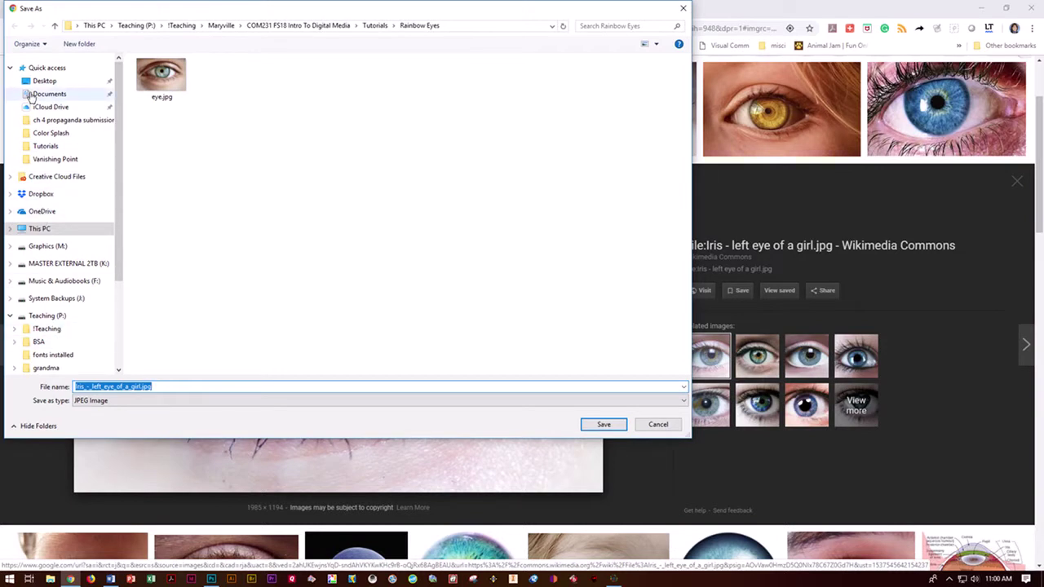
{"action": "left_click", "coordinate": [36, 82]}
{"action": "left_click", "coordinate": [605, 424]}
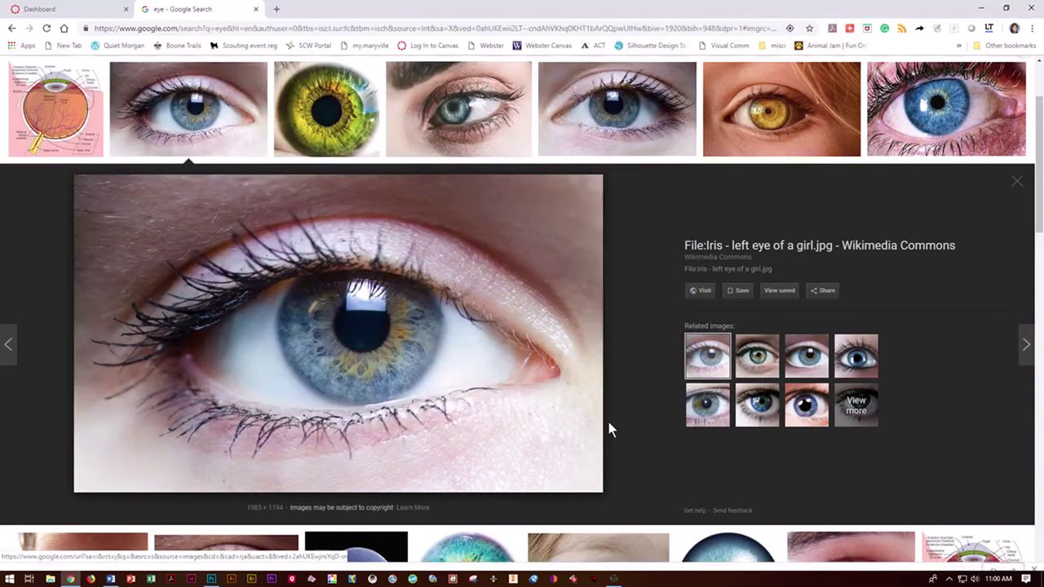
- Switch to Photoshop and open Iris_-_left_eye_of_a_girl.jpg from the Desktop
{"action": "left_click", "coordinate": [211, 579]}
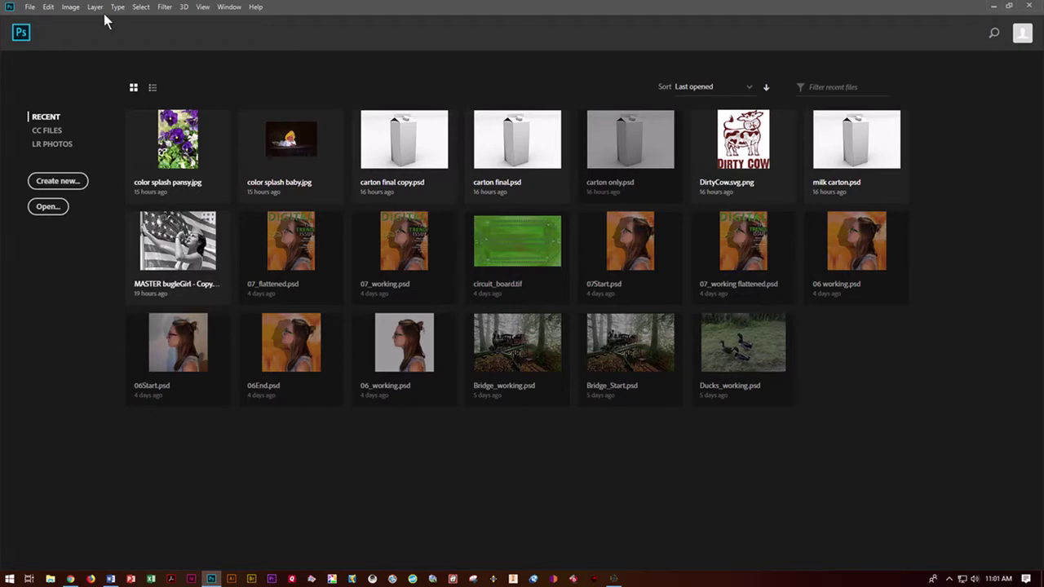
{"action": "left_click", "coordinate": [29, 7]}
{"action": "left_click", "coordinate": [37, 20]}
{"action": "key", "text": "Escape"}
{"action": "left_click", "coordinate": [29, 7]}
{"action": "left_click", "coordinate": [37, 34]}
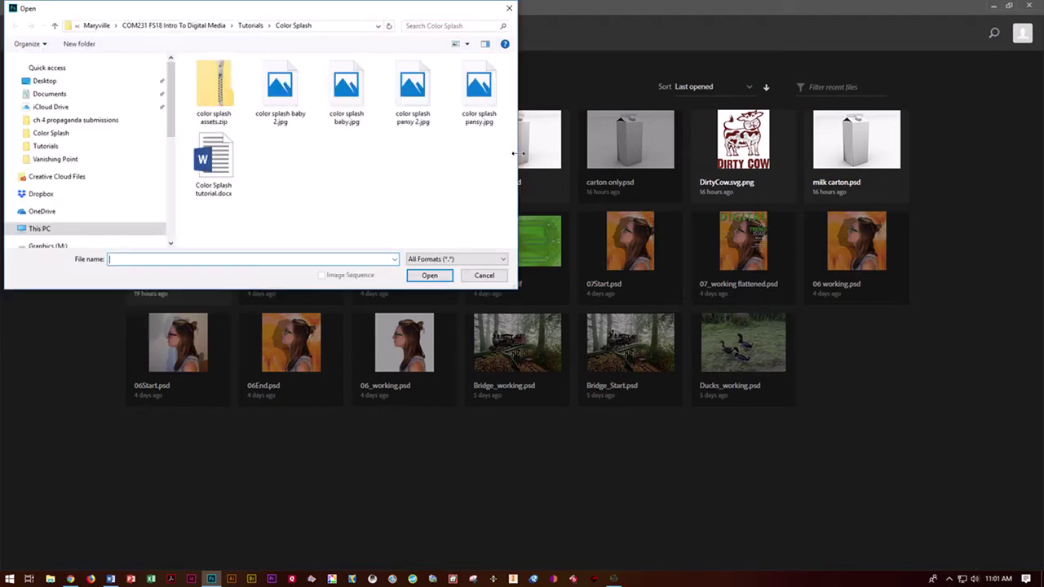
{"action": "left_click", "coordinate": [93, 81]}
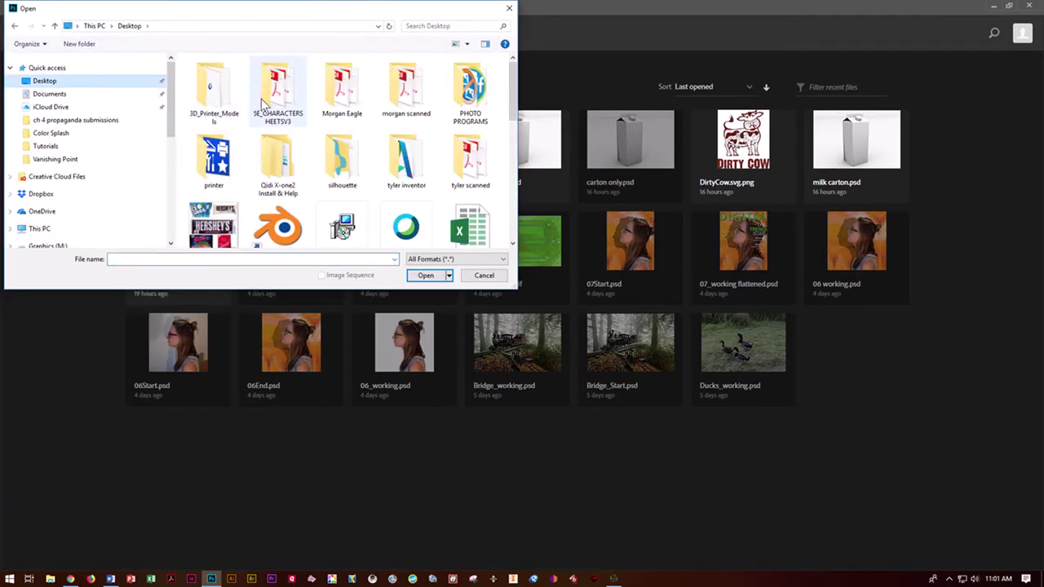
{"action": "scroll", "coordinate": [361, 208], "scroll_direction": "down", "scroll_amount": 2}
{"action": "scroll", "coordinate": [383, 204], "scroll_direction": "down", "scroll_amount": 3}
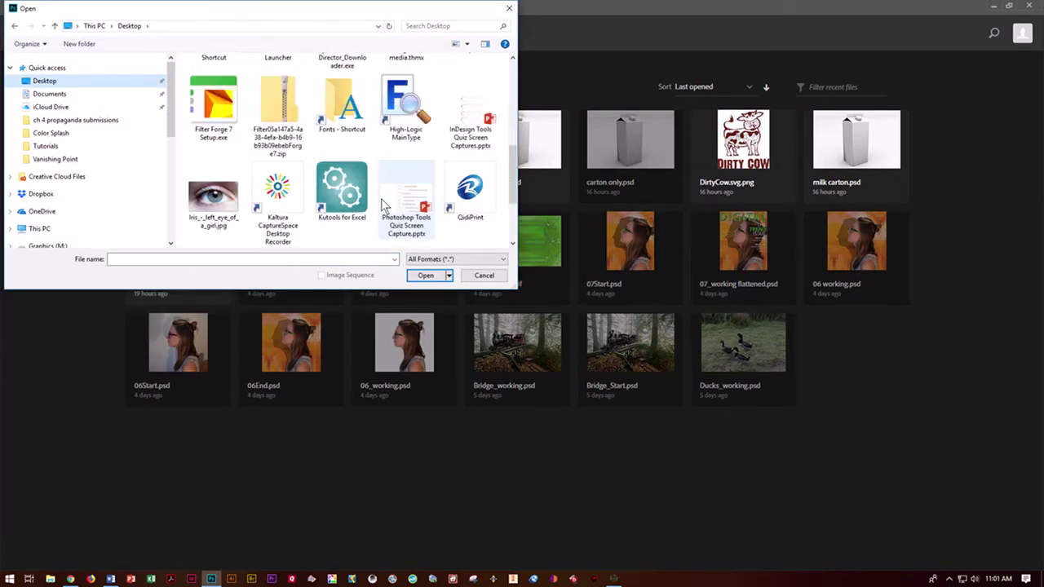
{"action": "left_click", "coordinate": [213, 196]}
{"action": "left_click", "coordinate": [426, 275]}
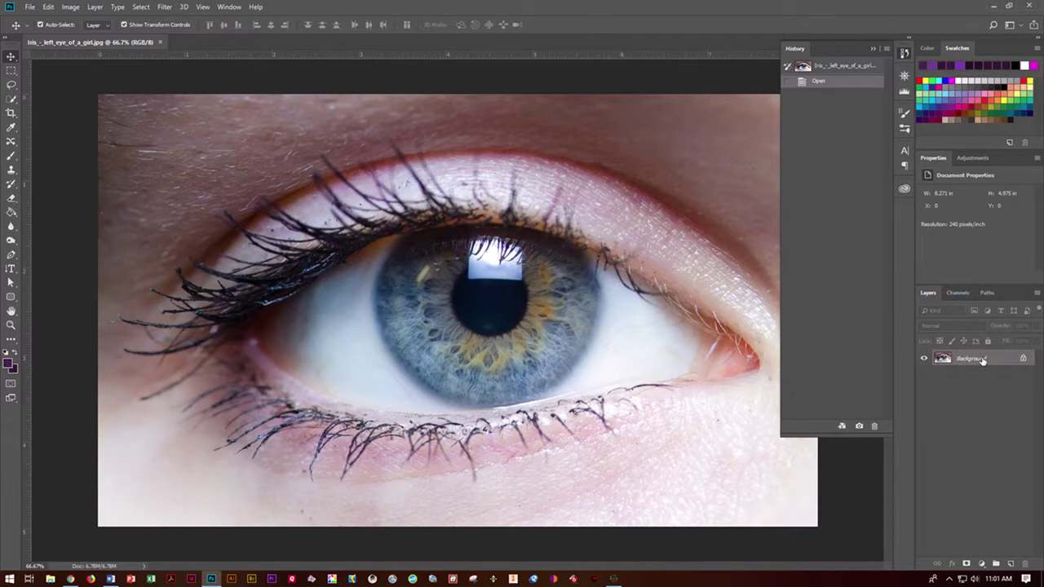
- Add an empty layer above the Background and reselect the Background layer
{"action": "left_click", "coordinate": [1012, 565]}
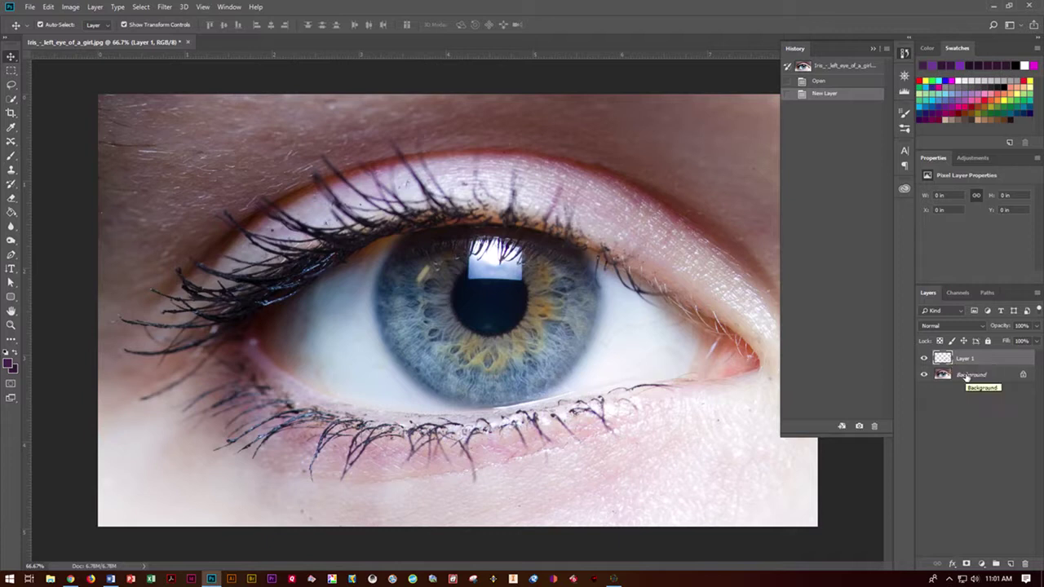
{"action": "left_click", "coordinate": [967, 376]}
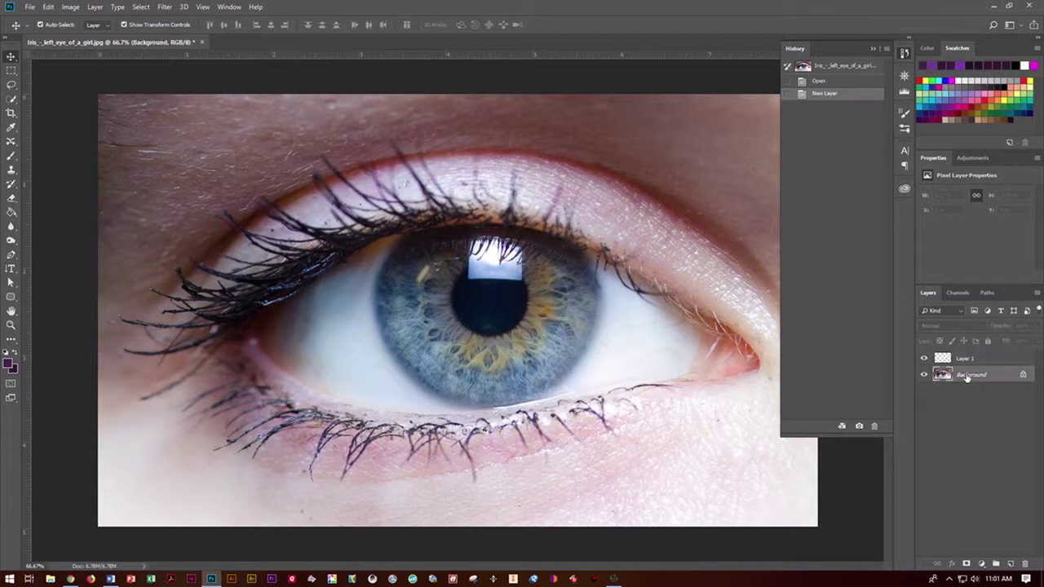
- Remove the veins in the white of the eye to the left of the iris using a 10 px Spot Healing Brush
{"action": "key", "text": "ctrl+plus"}
{"action": "key", "text": "ctrl+plus"}
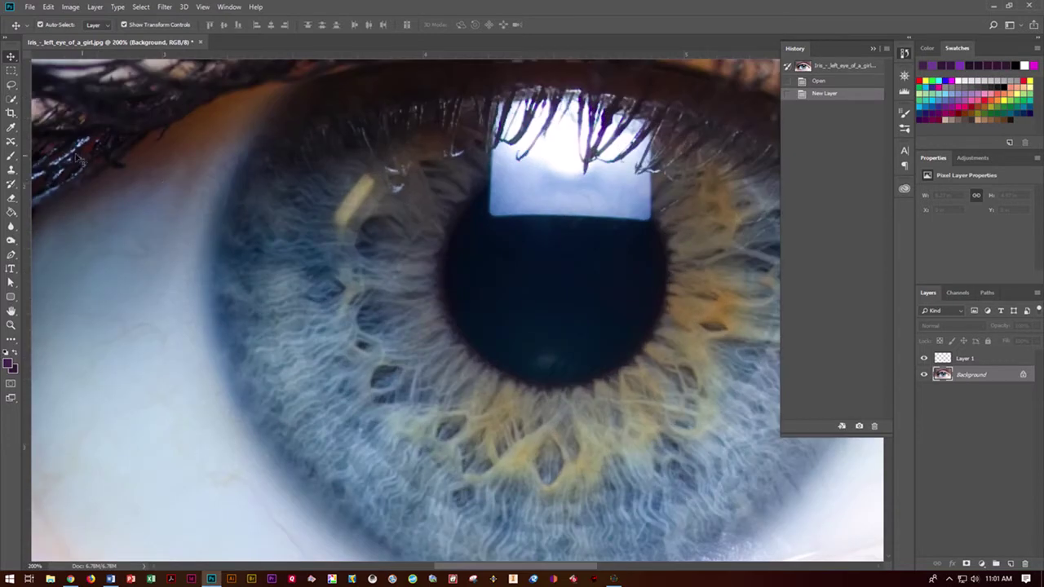
{"action": "left_click", "coordinate": [10, 128]}
{"action": "left_click", "coordinate": [11, 128]}
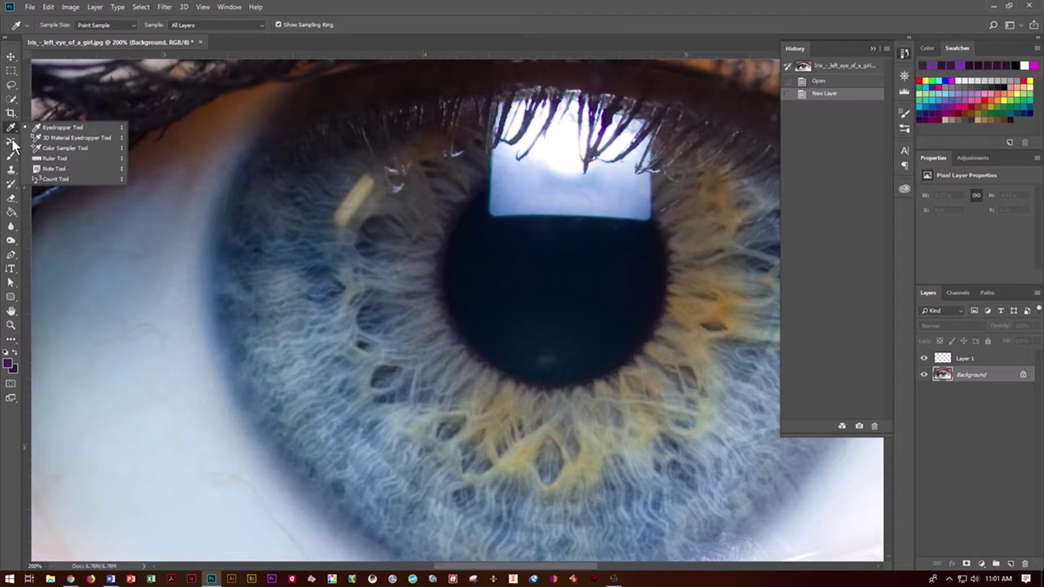
{"action": "left_click", "coordinate": [11, 142]}
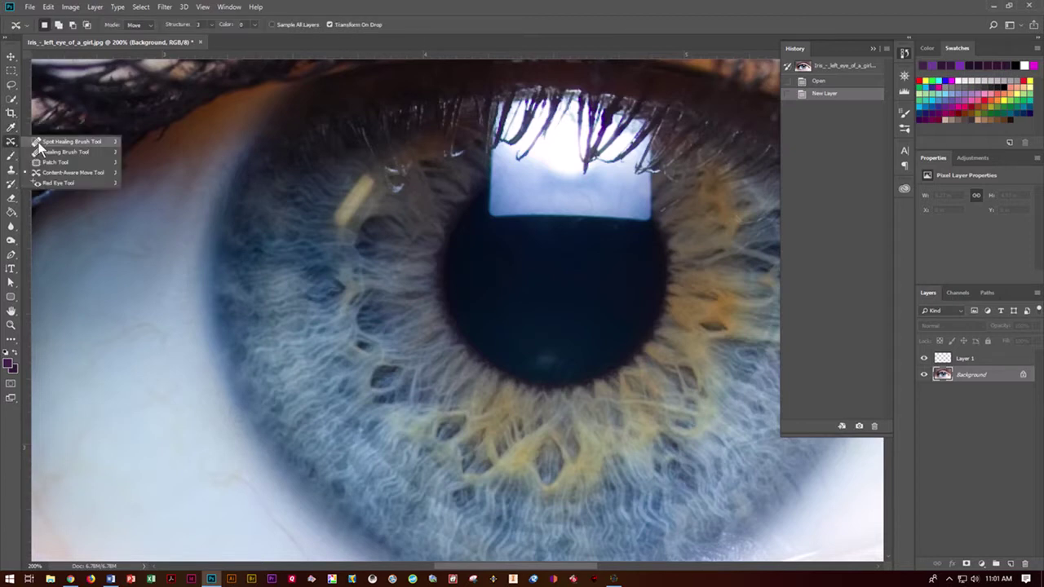
{"action": "left_click", "coordinate": [39, 143]}
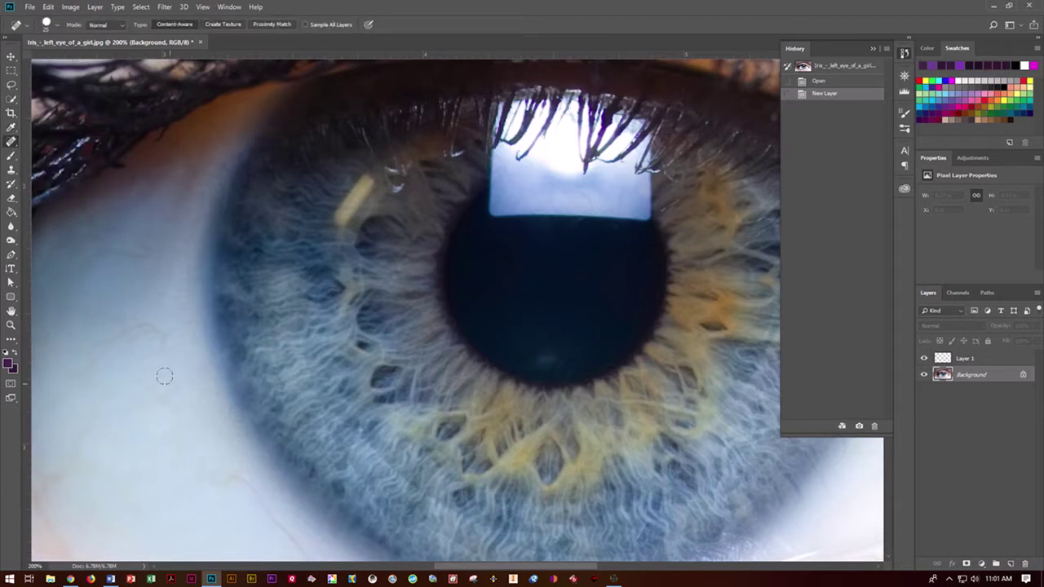
{"action": "key", "text": "bracketleft"}
{"action": "key", "text": "bracketleft"}
{"action": "mouse_move", "coordinate": [170, 334]}
{"action": "left_mouse_down"}
{"action": "mouse_move", "coordinate": [129, 330]}
{"action": "mouse_move", "coordinate": [106, 340]}
{"action": "mouse_move", "coordinate": [72, 373]}
{"action": "mouse_move", "coordinate": [86, 408]}
{"action": "left_mouse_up"}
{"action": "mouse_move", "coordinate": [219, 477]}
{"action": "left_mouse_down"}
{"action": "mouse_move", "coordinate": [251, 485]}
{"action": "mouse_move", "coordinate": [318, 566]}
{"action": "left_mouse_up"}
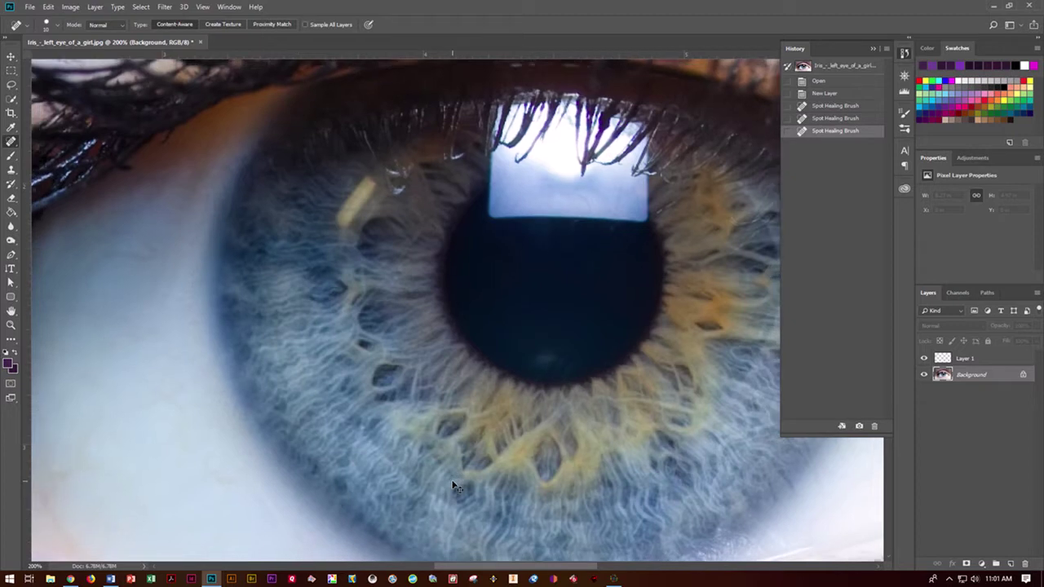
- Collapse the History panel and heal the remaining veins in the eye white on both sides of the iris
{"action": "key", "text": "ctrl+minus"}
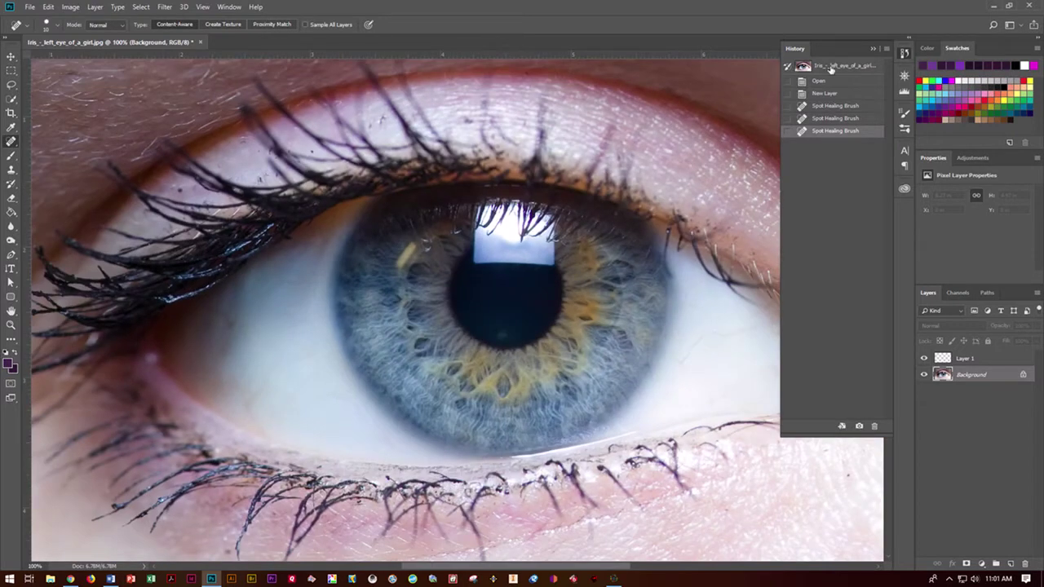
{"action": "left_click", "coordinate": [873, 48]}
{"action": "mouse_move", "coordinate": [691, 358]}
{"action": "left_mouse_down"}
{"action": "mouse_move", "coordinate": [683, 366]}
{"action": "mouse_move", "coordinate": [726, 338]}
{"action": "mouse_move", "coordinate": [772, 327]}
{"action": "mouse_move", "coordinate": [775, 311]}
{"action": "mouse_move", "coordinate": [776, 326]}
{"action": "mouse_move", "coordinate": [801, 336]}
{"action": "left_mouse_up"}
{"action": "mouse_move", "coordinate": [669, 390]}
{"action": "left_mouse_down"}
{"action": "mouse_move", "coordinate": [704, 345]}
{"action": "mouse_move", "coordinate": [693, 364]}
{"action": "left_mouse_up"}
{"action": "left_click_drag", "start_coordinate": [235, 378], "coordinate": [264, 440]}
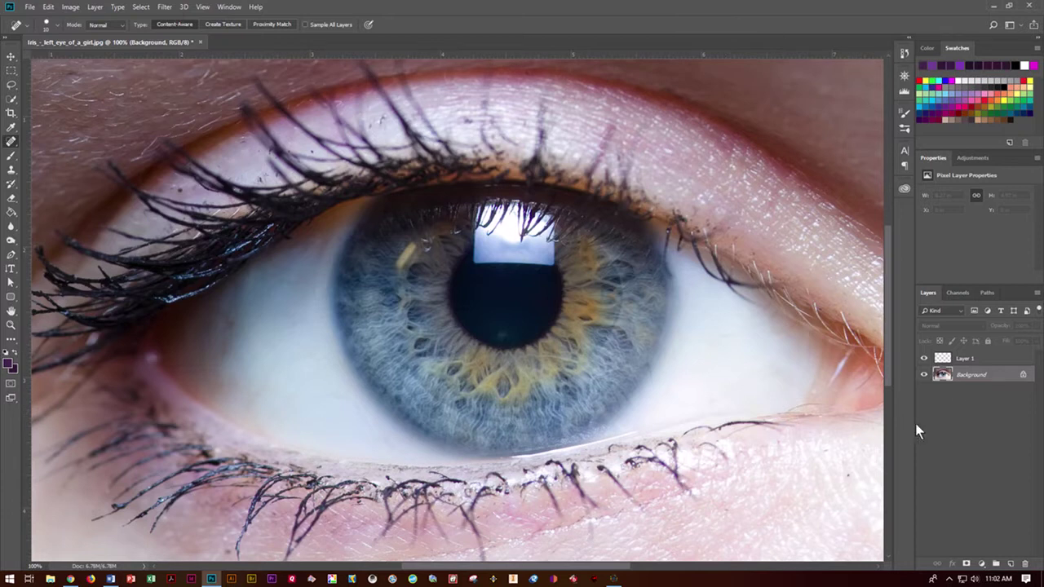
- Select Layer 1 and set up the Brush tool with the bright pink foreground color #ea1954
{"action": "left_click", "coordinate": [983, 361]}
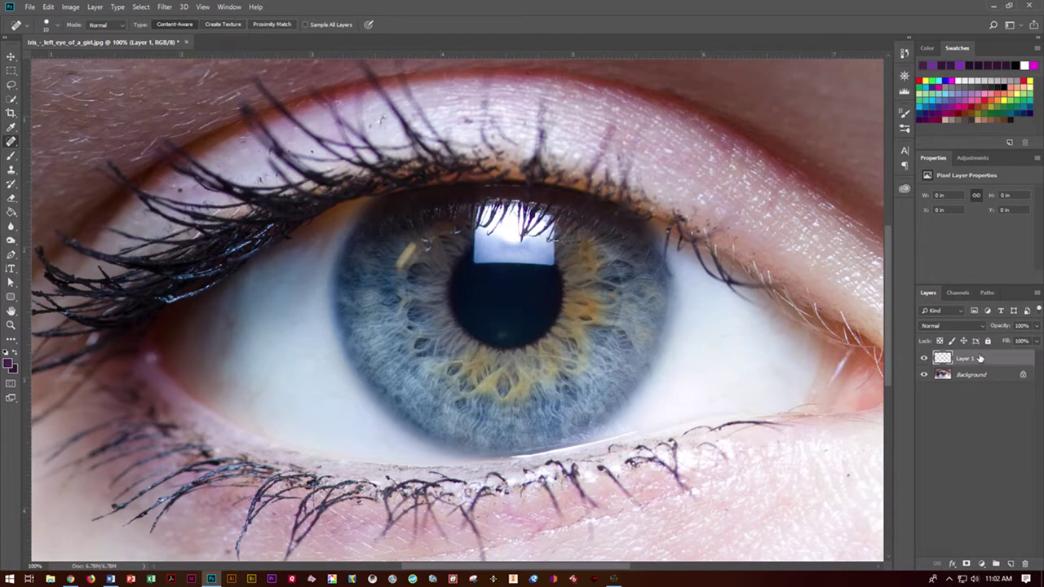
{"action": "left_click", "coordinate": [11, 155]}
{"action": "left_click", "coordinate": [37, 160]}
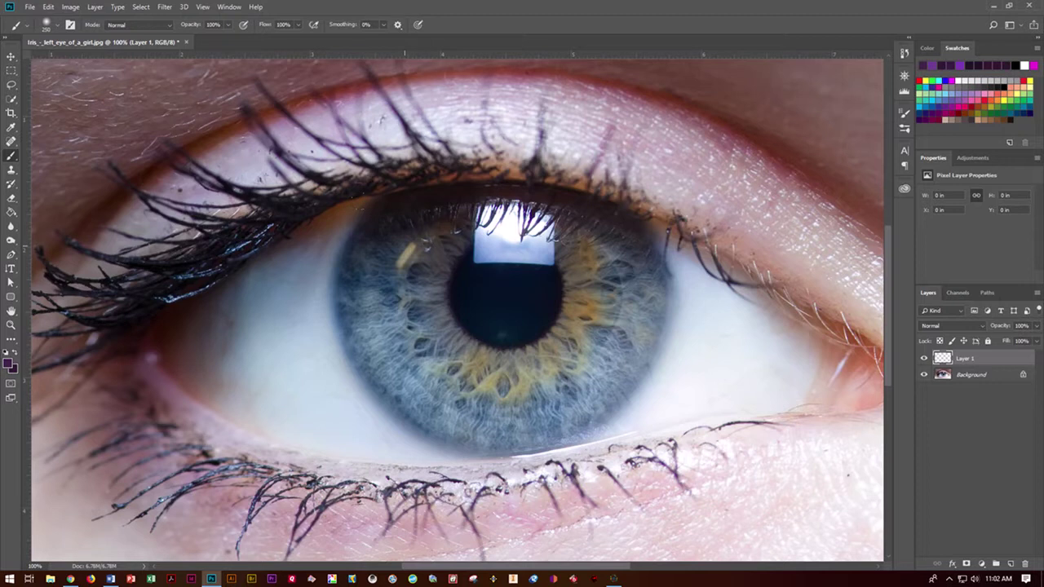
{"action": "left_click", "coordinate": [9, 364]}
{"action": "left_click_drag", "start_coordinate": [306, 283], "coordinate": [295, 265]}
{"action": "left_click", "coordinate": [279, 270]}
{"action": "left_click", "coordinate": [389, 252]}
{"action": "key", "text": "b"}
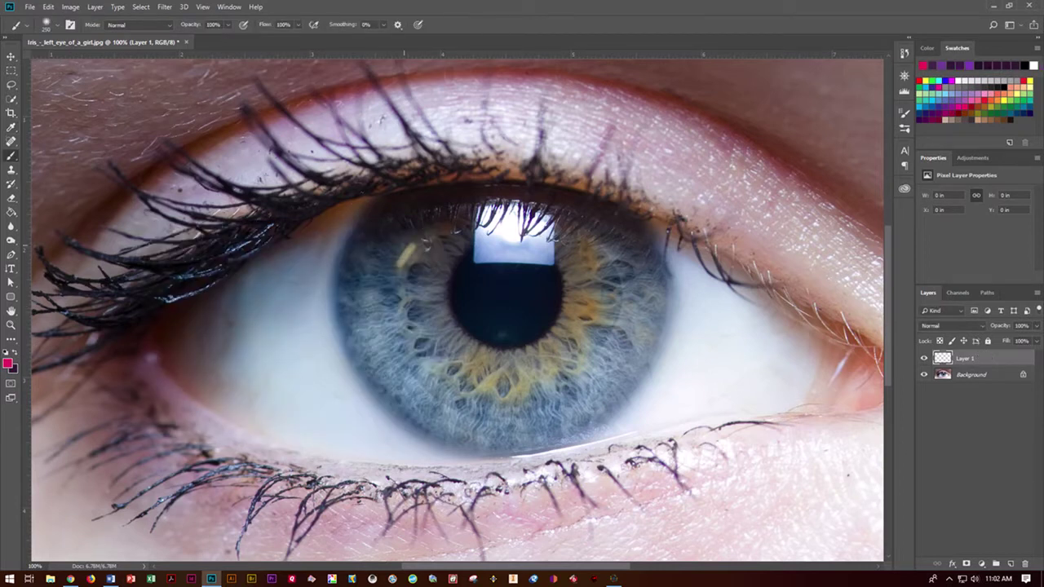
- Try a soft-edged pink dab on the upper left of the iris and undo it
{"action": "left_click", "coordinate": [404, 236]}
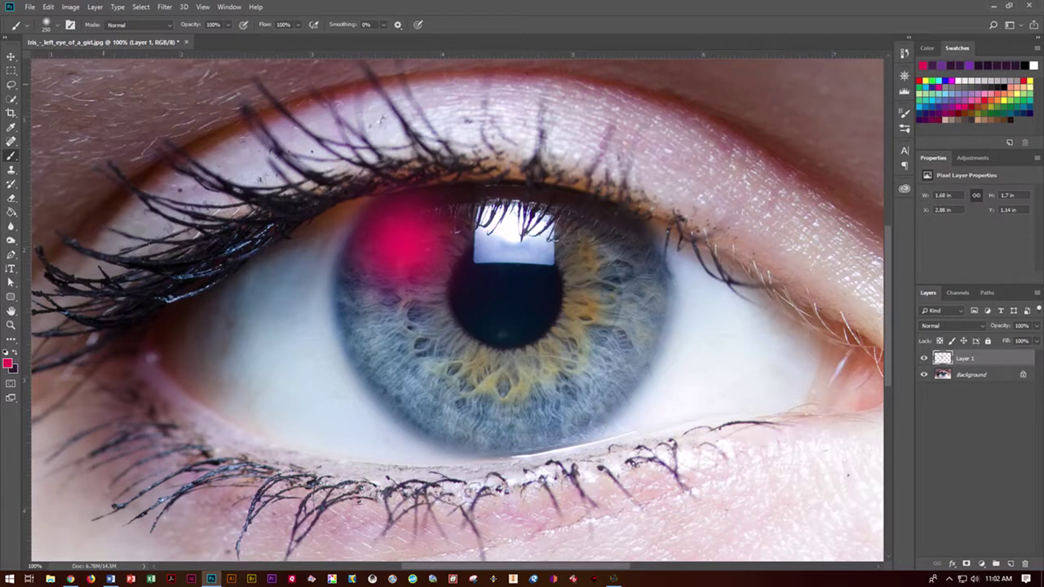
{"action": "key", "text": "ctrl+z"}
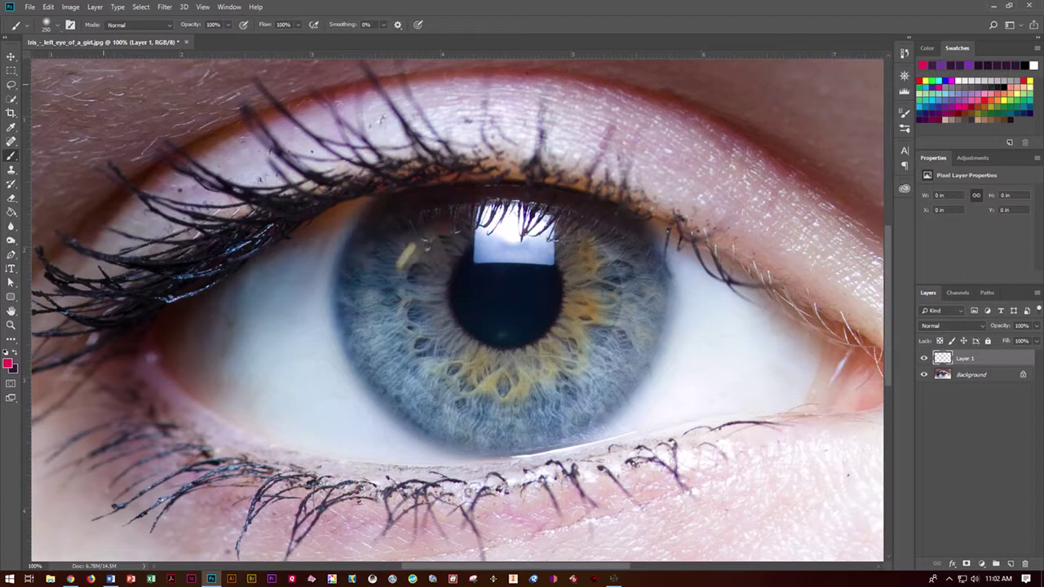
- Make the brush hard-edged at 175 px and paint one pink circle on the upper left of the iris
{"action": "left_click", "coordinate": [59, 25]}
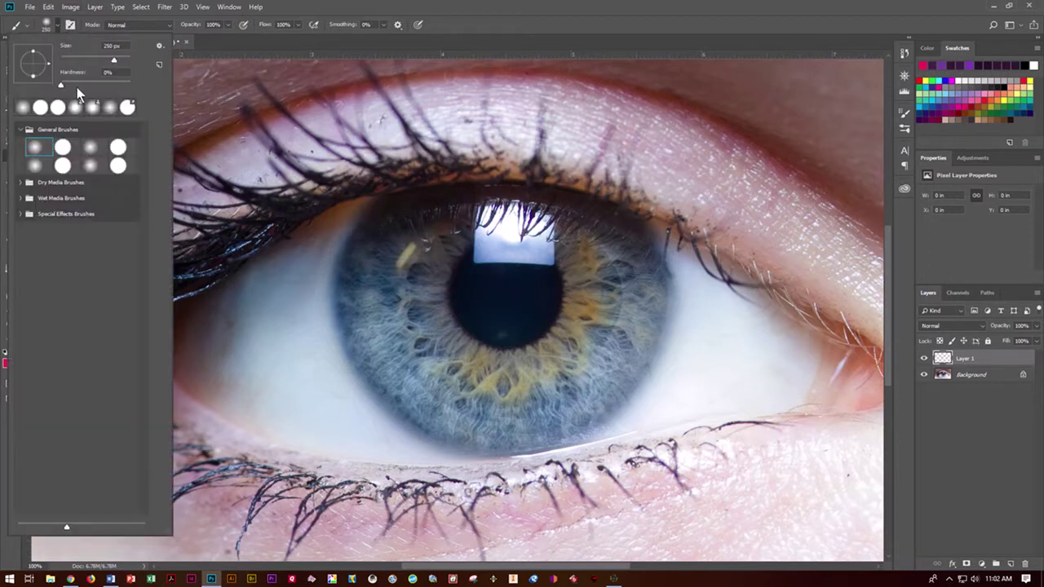
{"action": "left_click_drag", "start_coordinate": [64, 83], "coordinate": [135, 87]}
{"action": "left_click", "coordinate": [242, 50]}
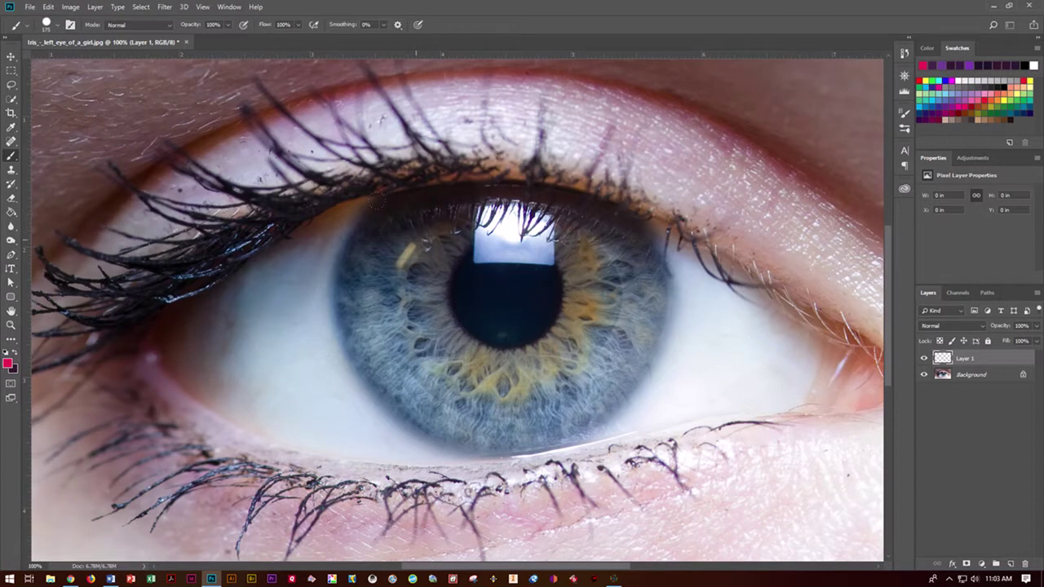
{"action": "left_click", "coordinate": [416, 240]}
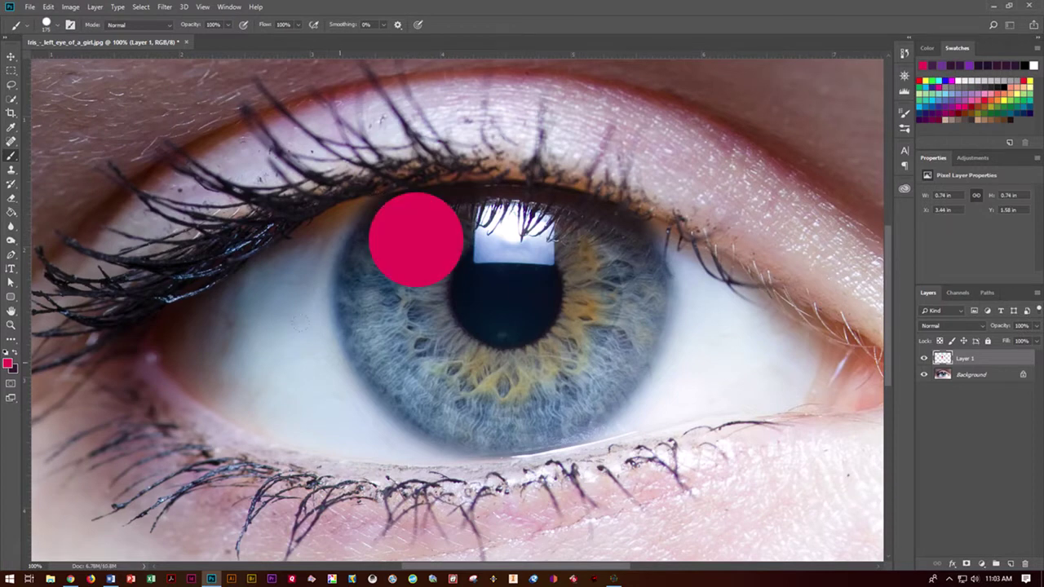
- Set the foreground color to yellow #f6f42b and paint a 200 px circle on the iris just below the pink one
{"action": "left_click", "coordinate": [9, 363]}
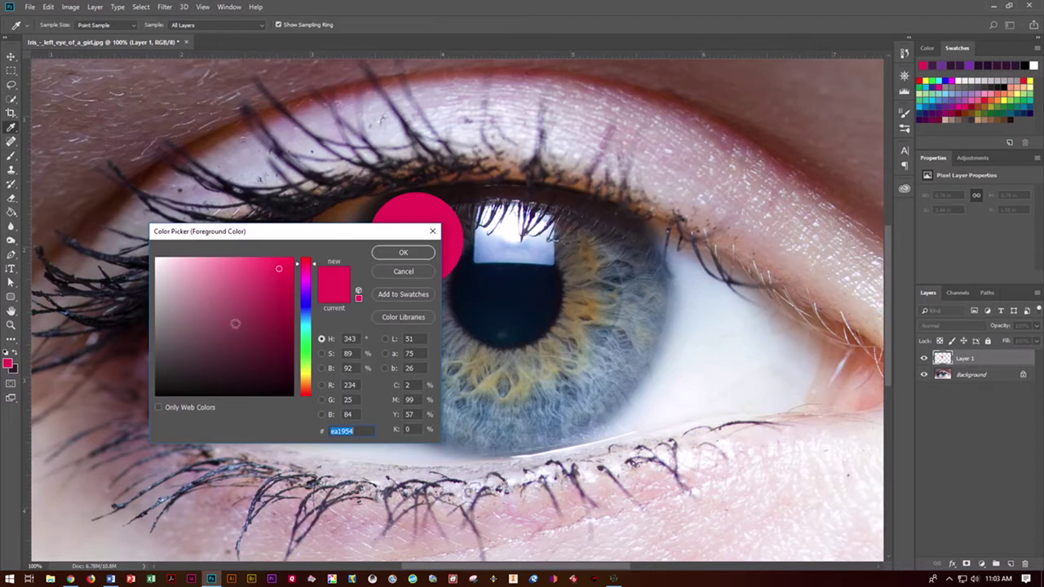
{"action": "left_click", "coordinate": [304, 379]}
{"action": "left_click_drag", "start_coordinate": [269, 282], "coordinate": [269, 262]}
{"action": "left_click", "coordinate": [404, 253]}
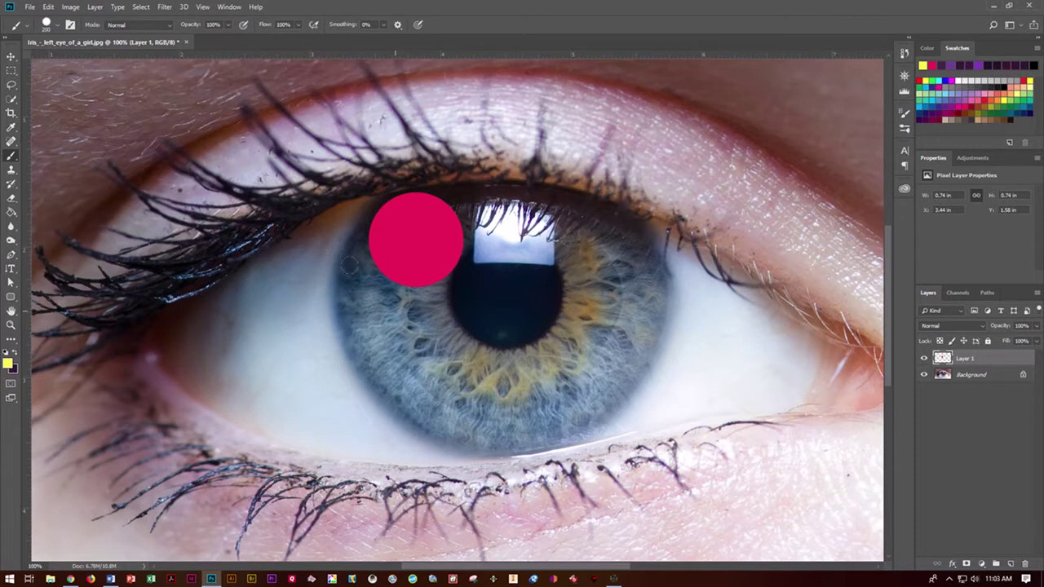
{"action": "left_click", "coordinate": [395, 310]}
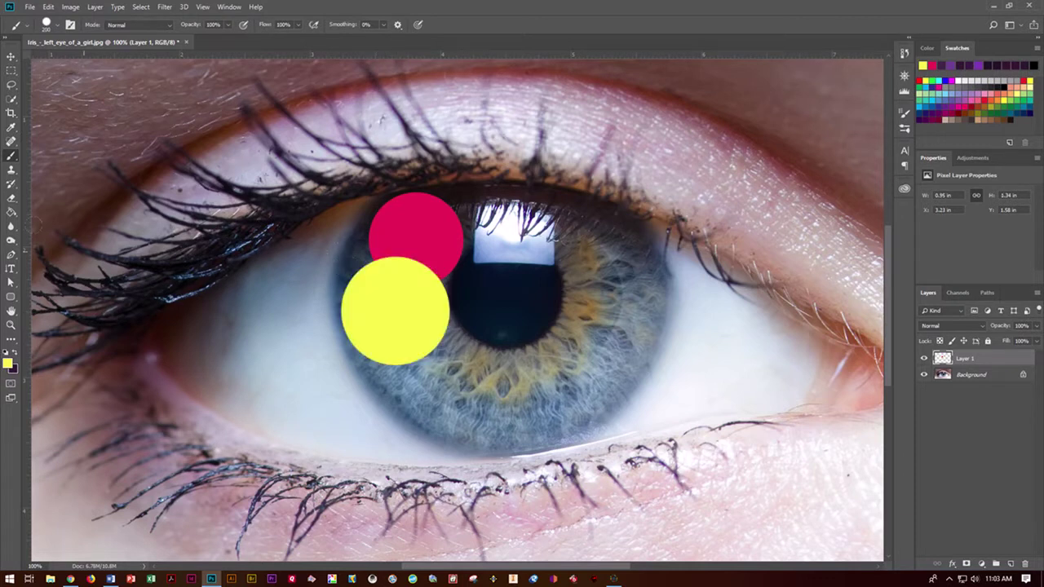
- Set the foreground color to orange #f69e2b and paint one circle on the lower left of the iris, overlapping the yellow one
{"action": "left_click", "coordinate": [9, 363]}
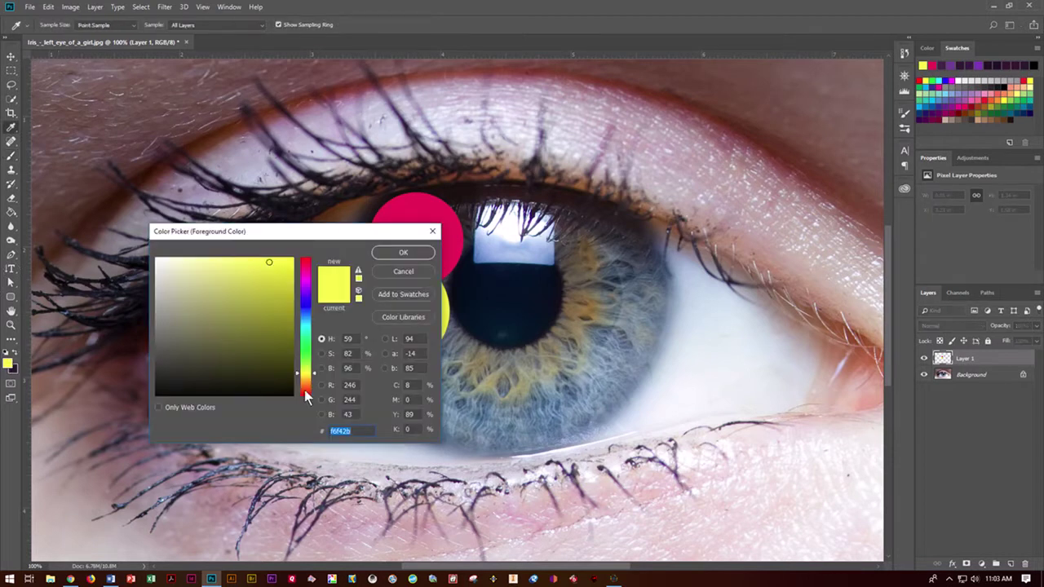
{"action": "left_click", "coordinate": [305, 383]}
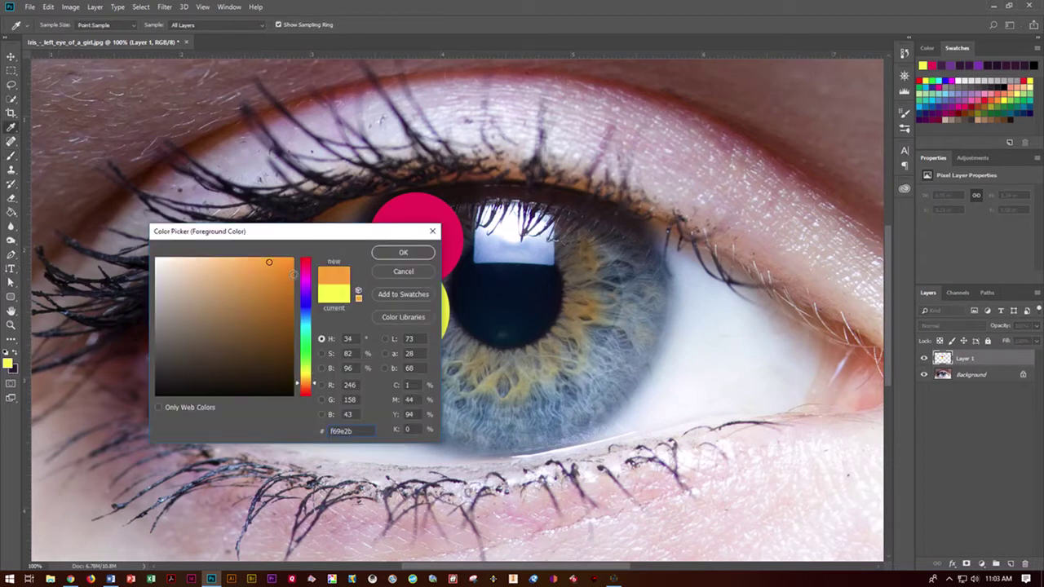
{"action": "left_click", "coordinate": [393, 254]}
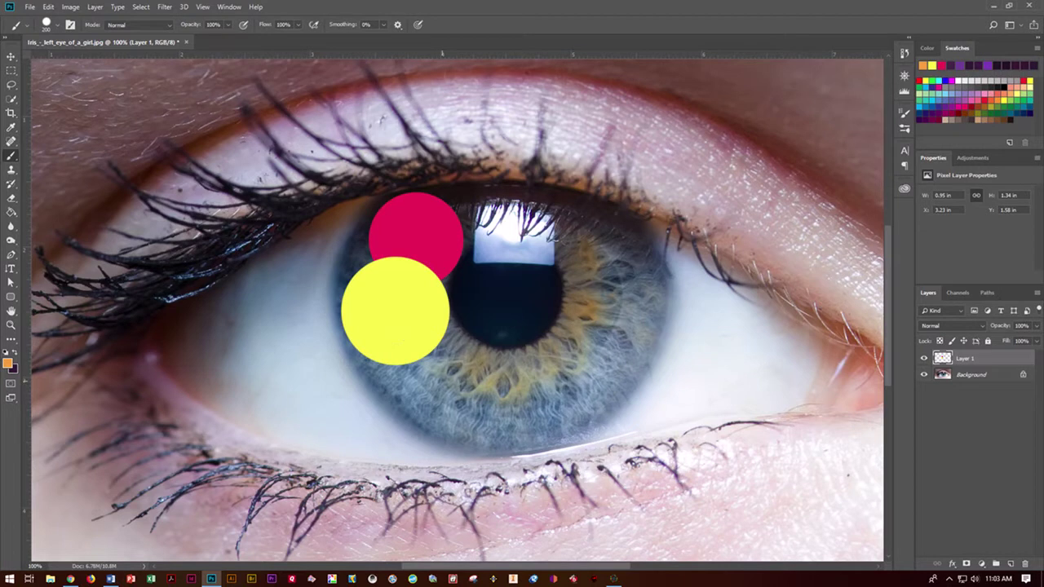
{"action": "left_click", "coordinate": [442, 381]}
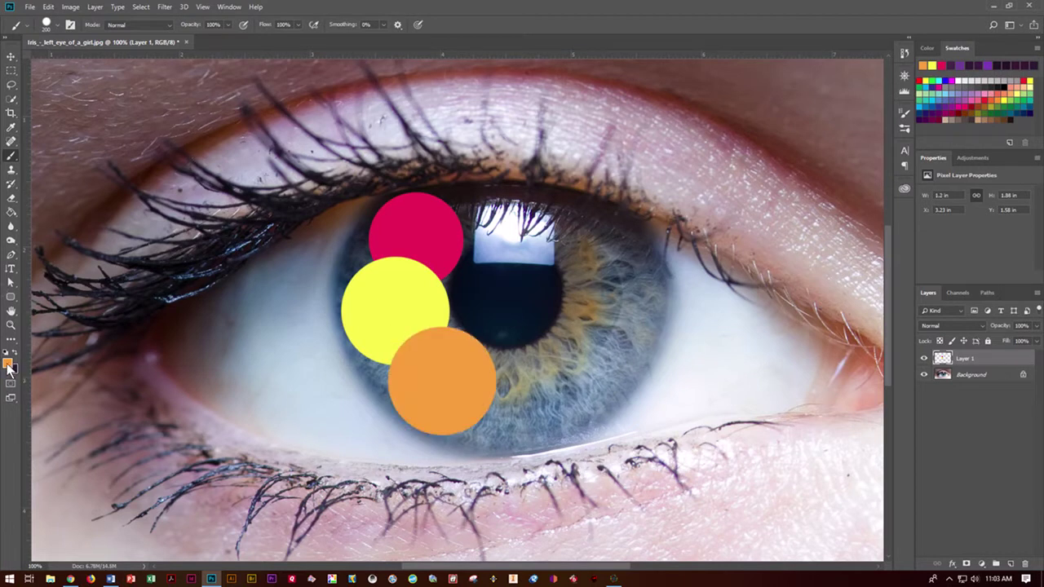
- Set the foreground color to green #2bf665 and paint one circle on the bottom of the iris beside the orange one
{"action": "left_click", "coordinate": [9, 364]}
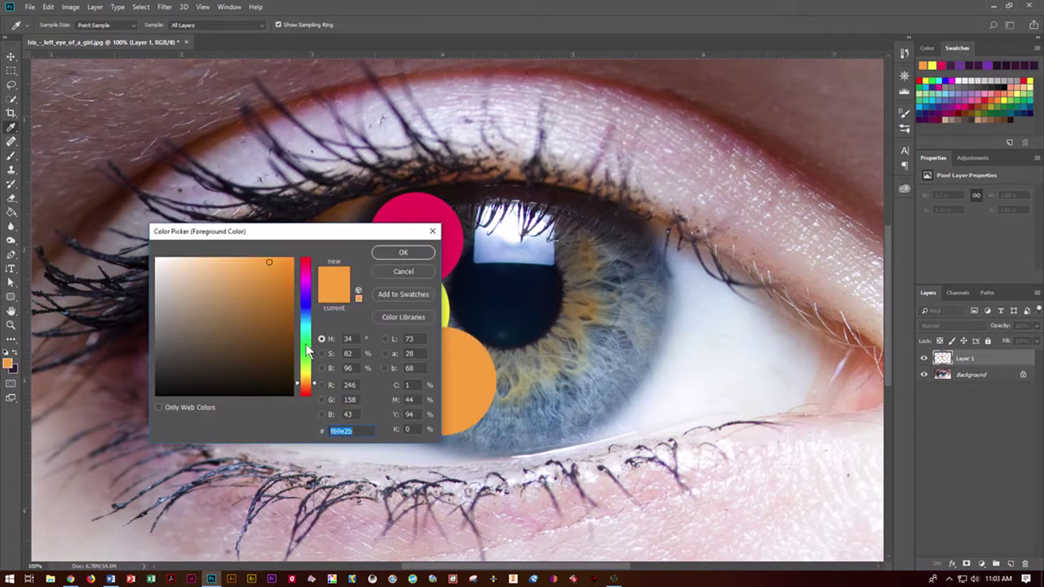
{"action": "left_click", "coordinate": [304, 348]}
{"action": "left_click", "coordinate": [403, 253]}
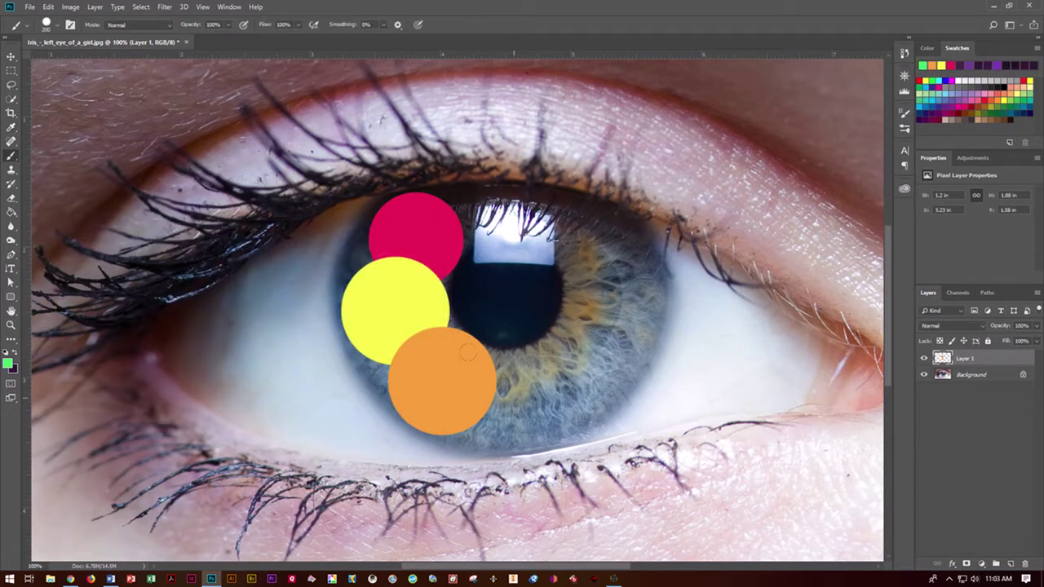
{"action": "left_click", "coordinate": [522, 398]}
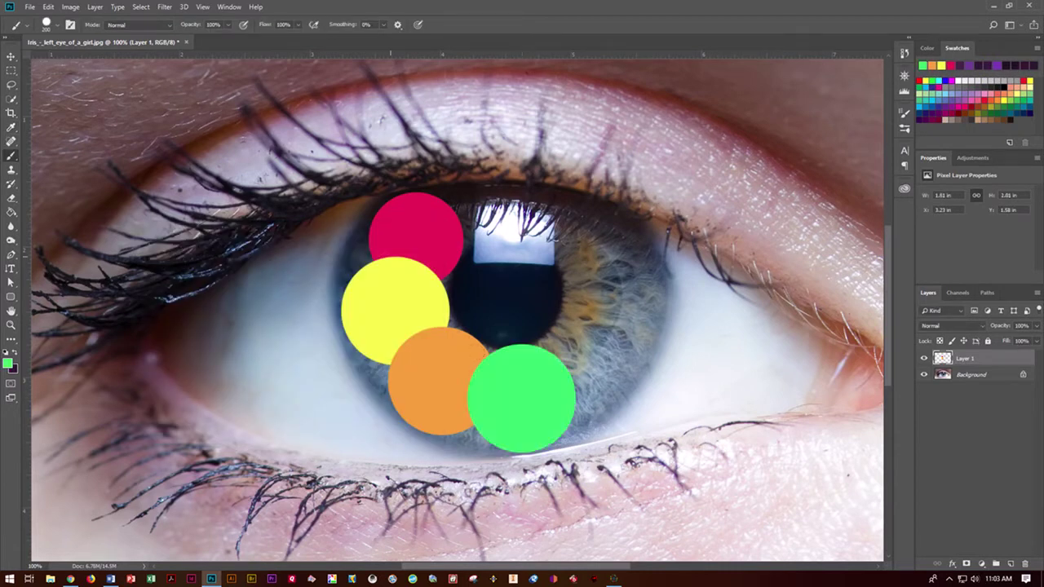
- Set the foreground color to blue #432bf6 and paint one circle on the lower right of the iris beside the green one
{"action": "left_click", "coordinate": [10, 363]}
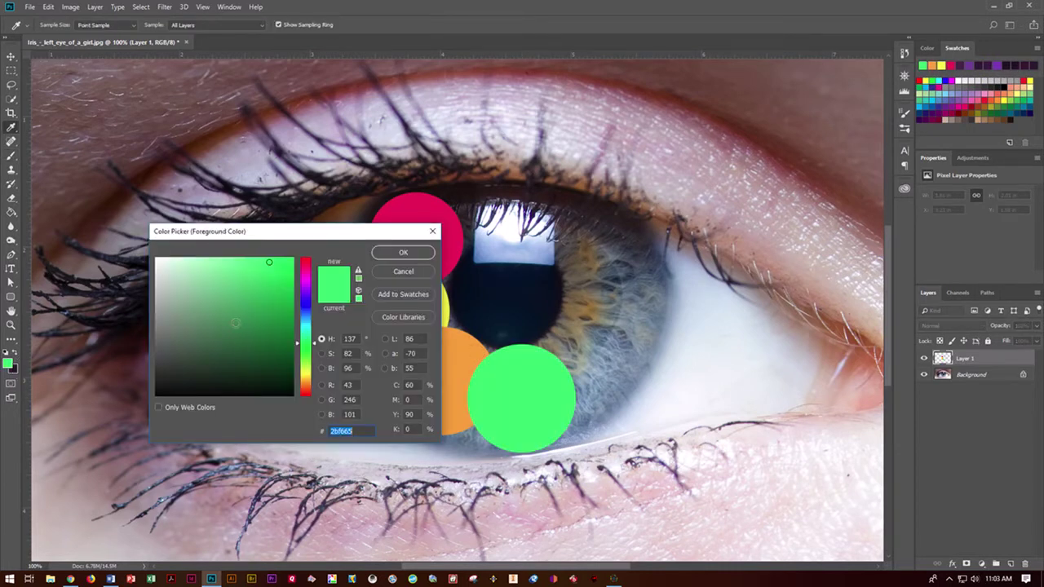
{"action": "left_click", "coordinate": [310, 302]}
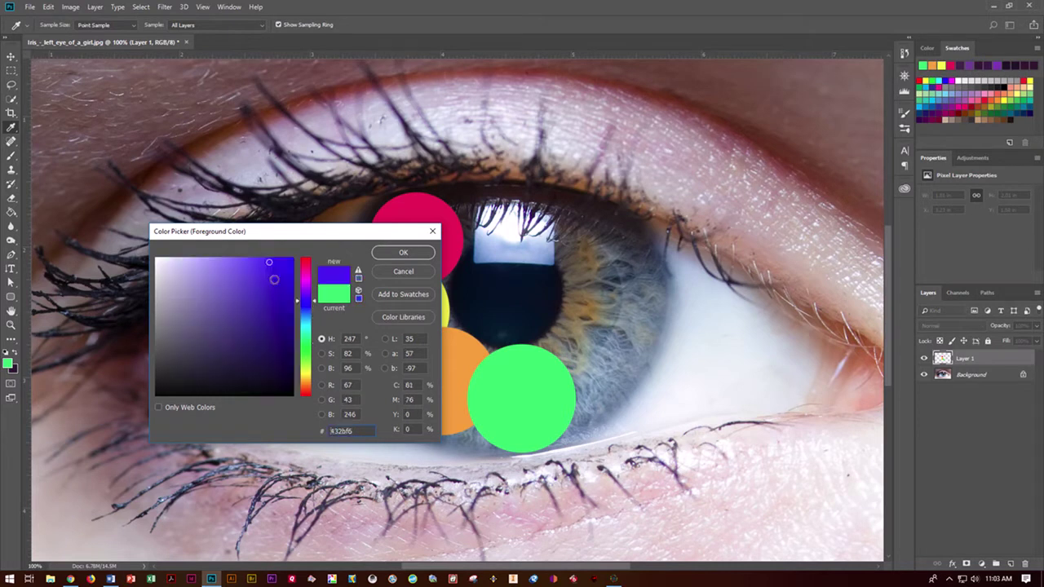
{"action": "left_click", "coordinate": [404, 252]}
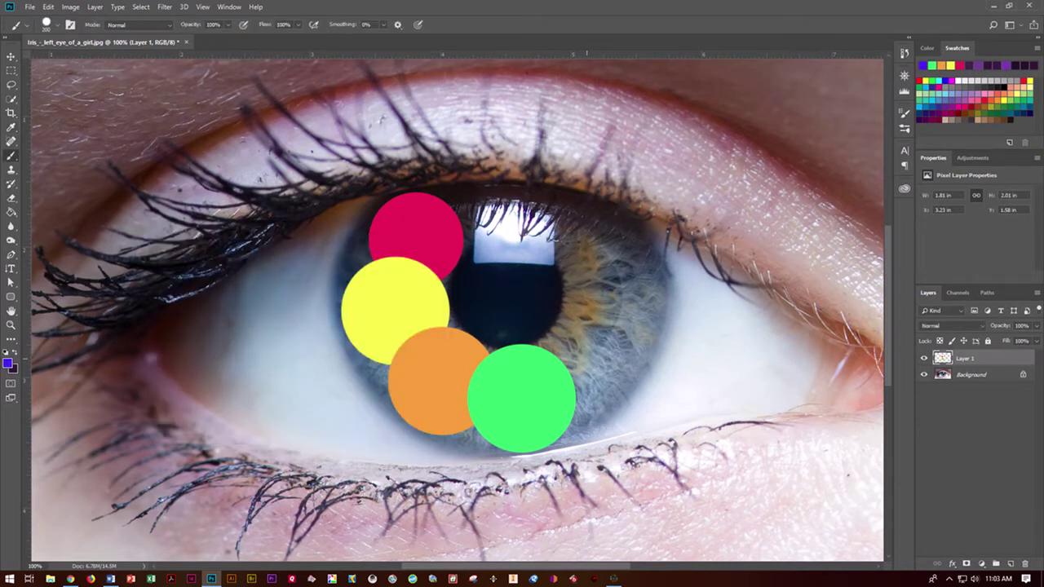
{"action": "left_click", "coordinate": [590, 364]}
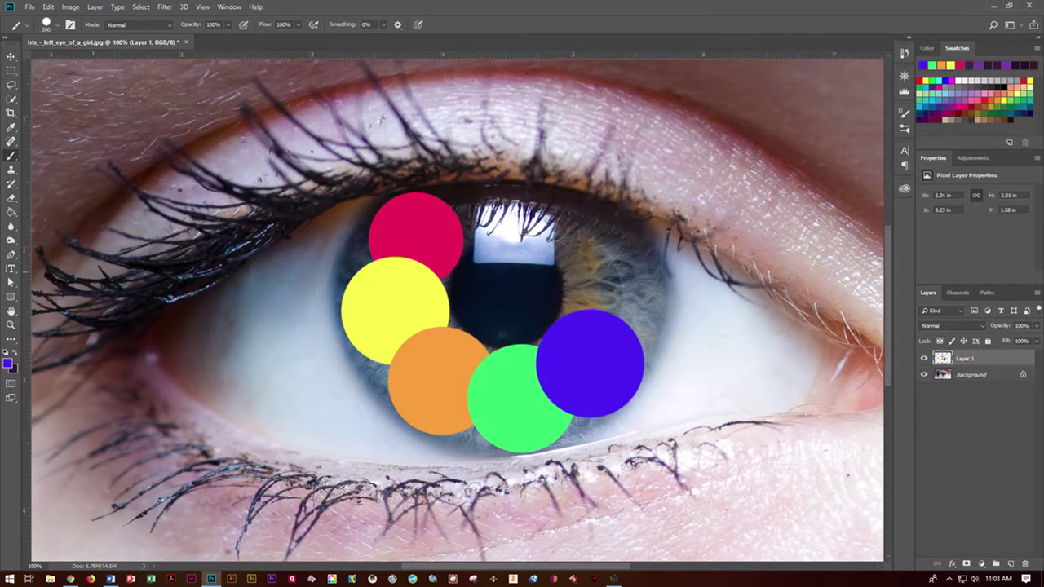
- Set the foreground color to a bright purple and paint one circle on the upper right of the iris above the blue one
{"action": "left_click", "coordinate": [8, 363]}
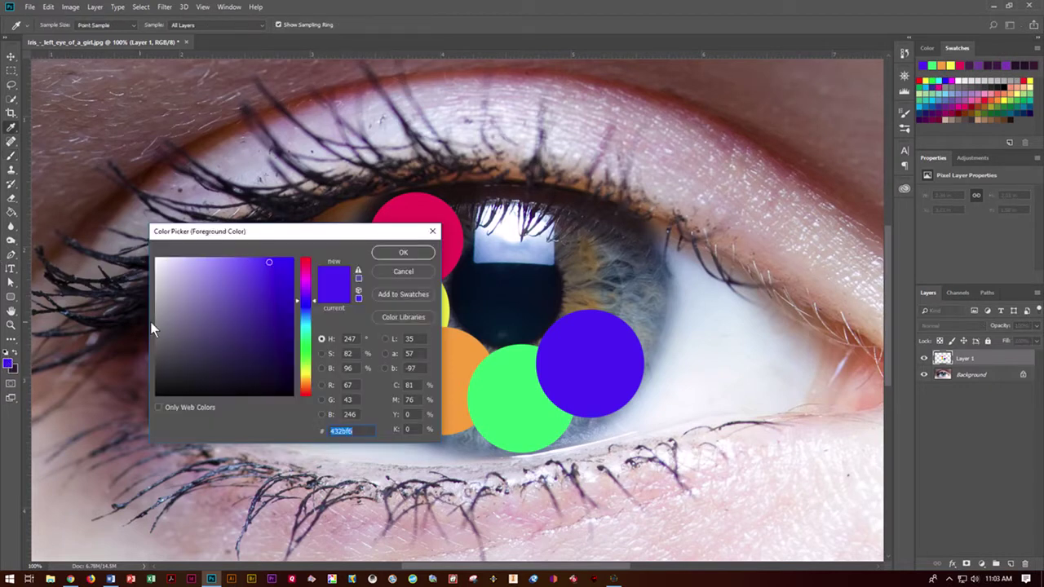
{"action": "left_click", "coordinate": [307, 286]}
{"action": "left_click", "coordinate": [400, 253]}
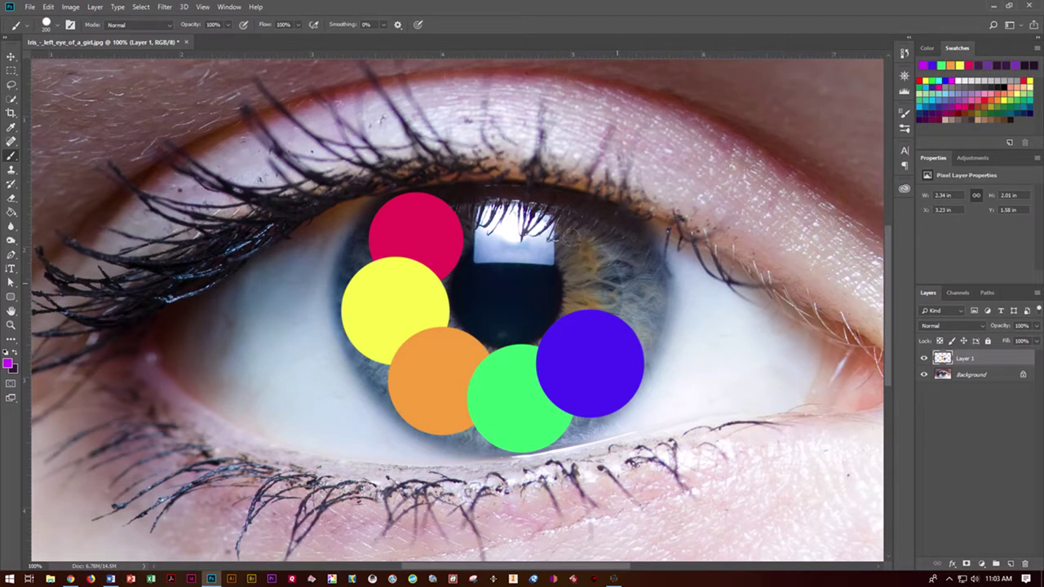
{"action": "left_click", "coordinate": [616, 283]}
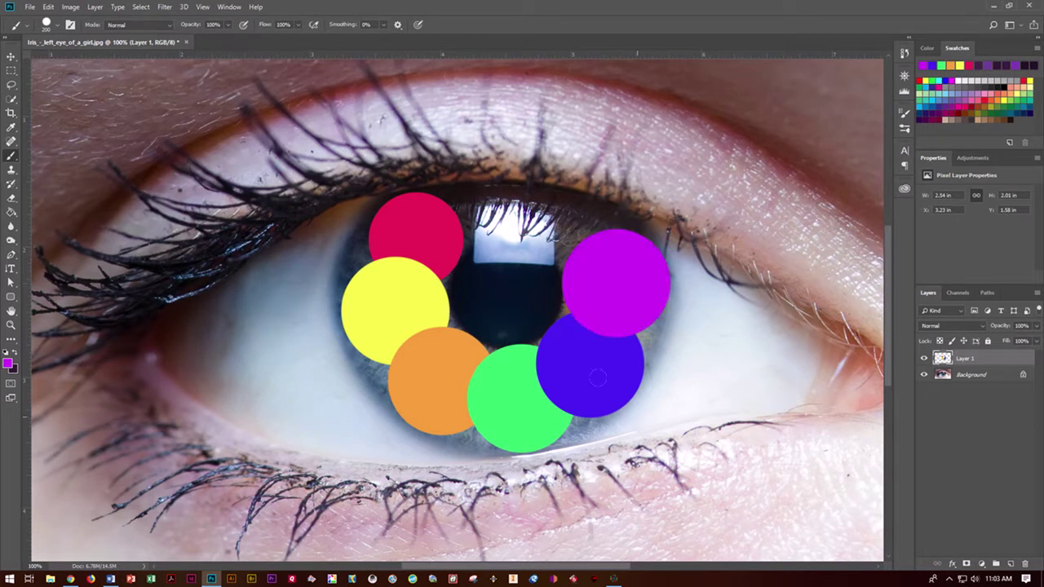
- Set Layer 1's blend mode to Overlay and apply a Gaussian Blur with a 24.9 pixel radius to the painted circles
{"action": "left_click", "coordinate": [940, 325]}
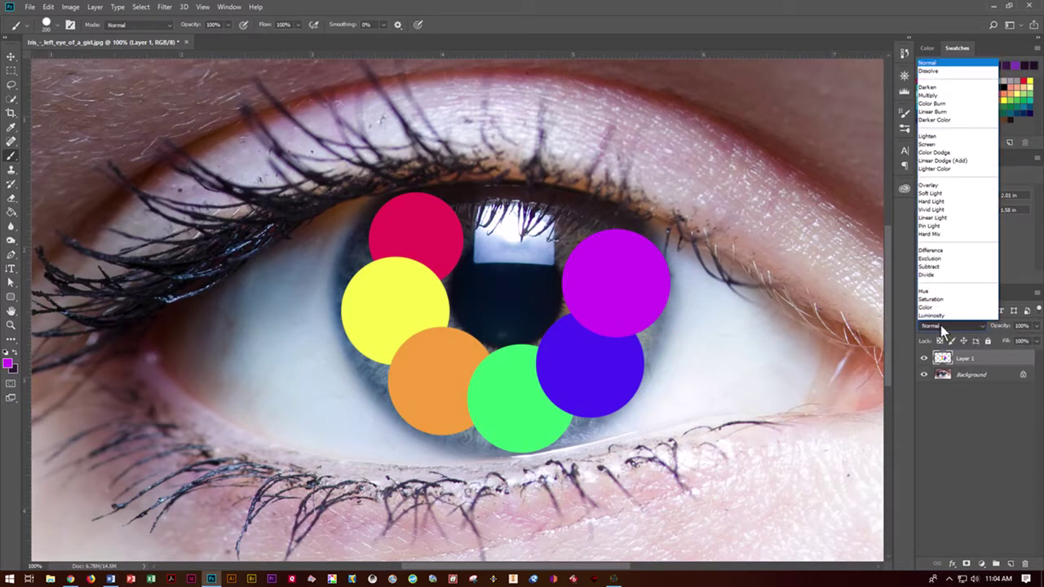
{"action": "left_click", "coordinate": [930, 186]}
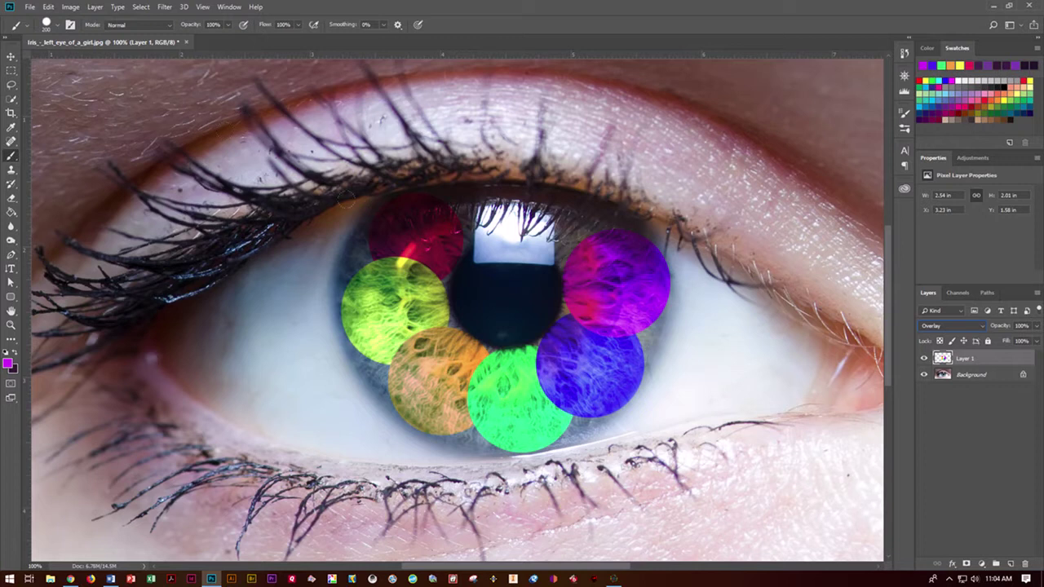
{"action": "left_click", "coordinate": [168, 10]}
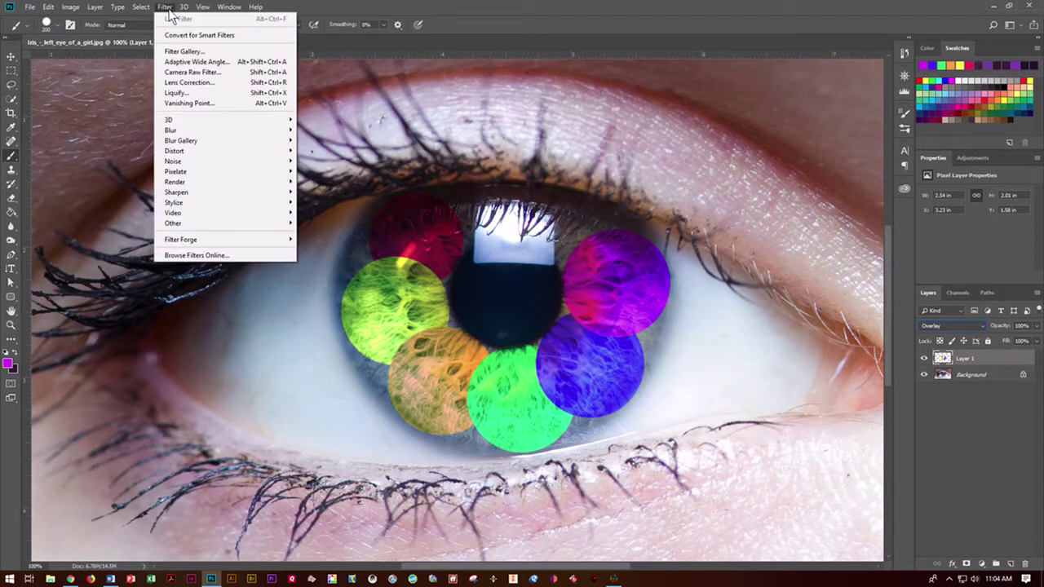
{"action": "mouse_move", "coordinate": [169, 132]}
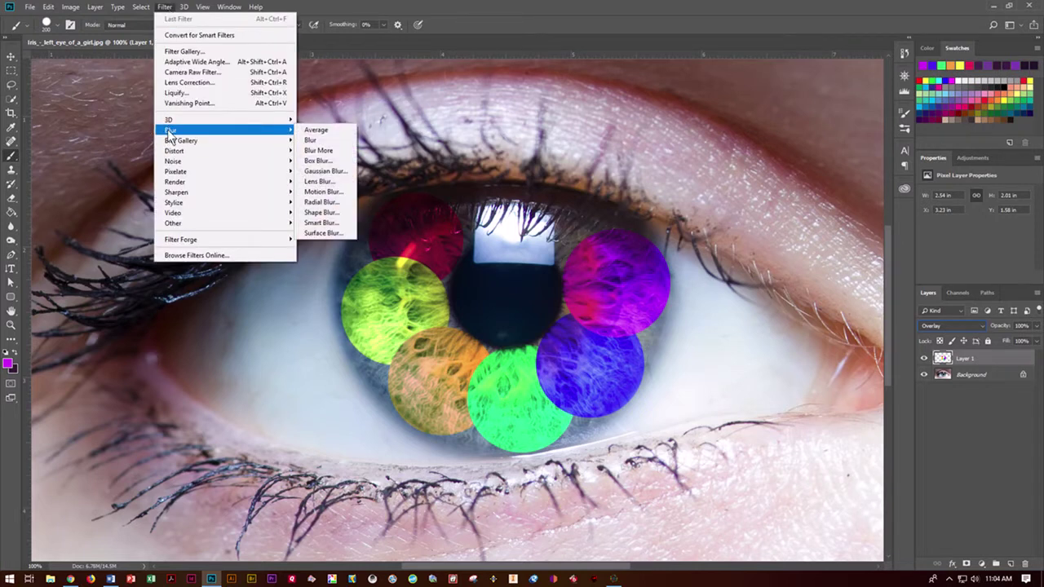
{"action": "left_click", "coordinate": [325, 171]}
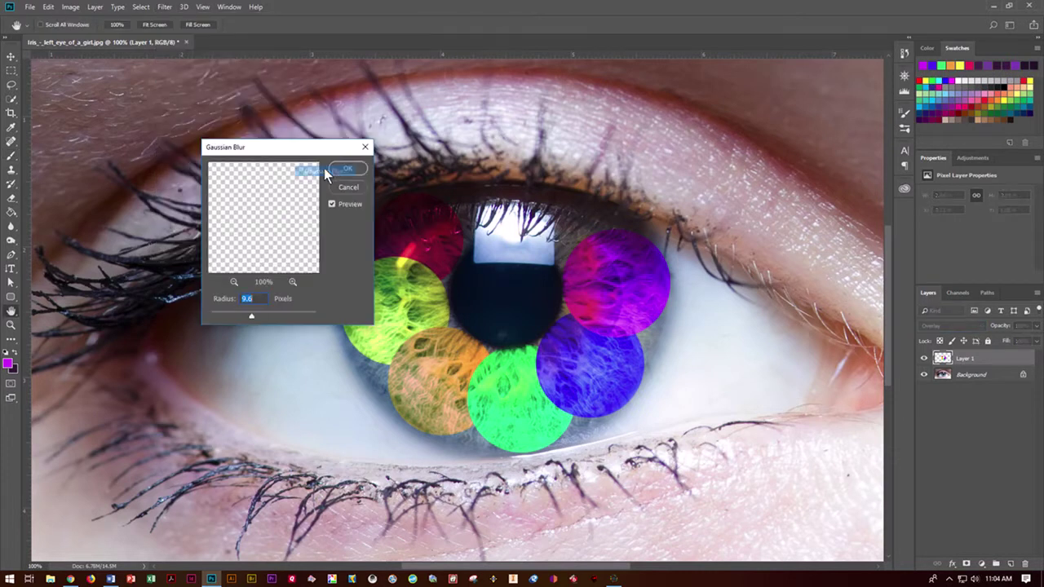
{"action": "left_click_drag", "start_coordinate": [319, 147], "coordinate": [255, 117]}
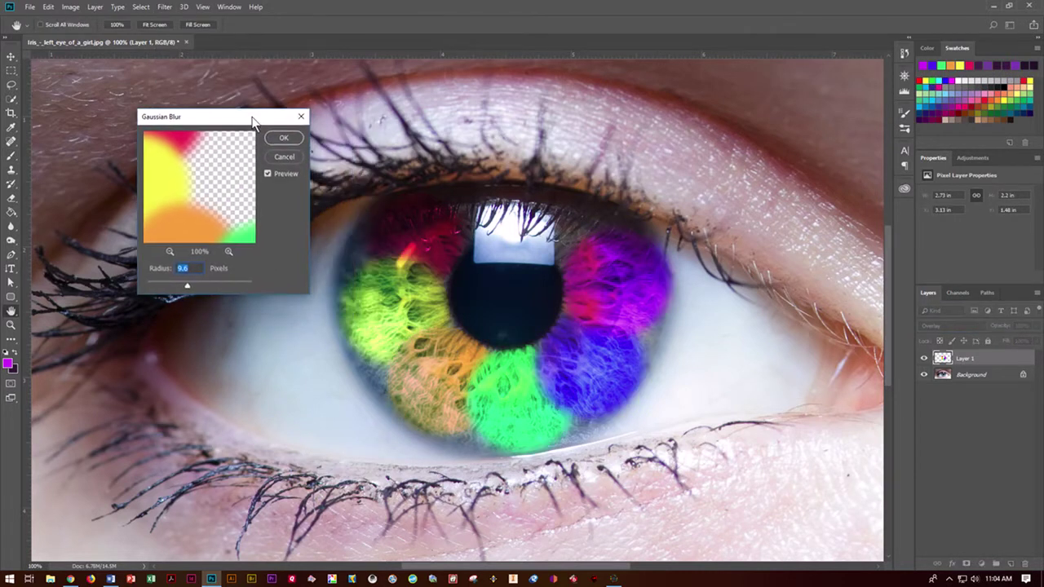
{"action": "mouse_move", "coordinate": [187, 283]}
{"action": "left_mouse_down"}
{"action": "mouse_move", "coordinate": [175, 285]}
{"action": "mouse_move", "coordinate": [203, 285]}
{"action": "mouse_move", "coordinate": [196, 294]}
{"action": "left_mouse_up"}
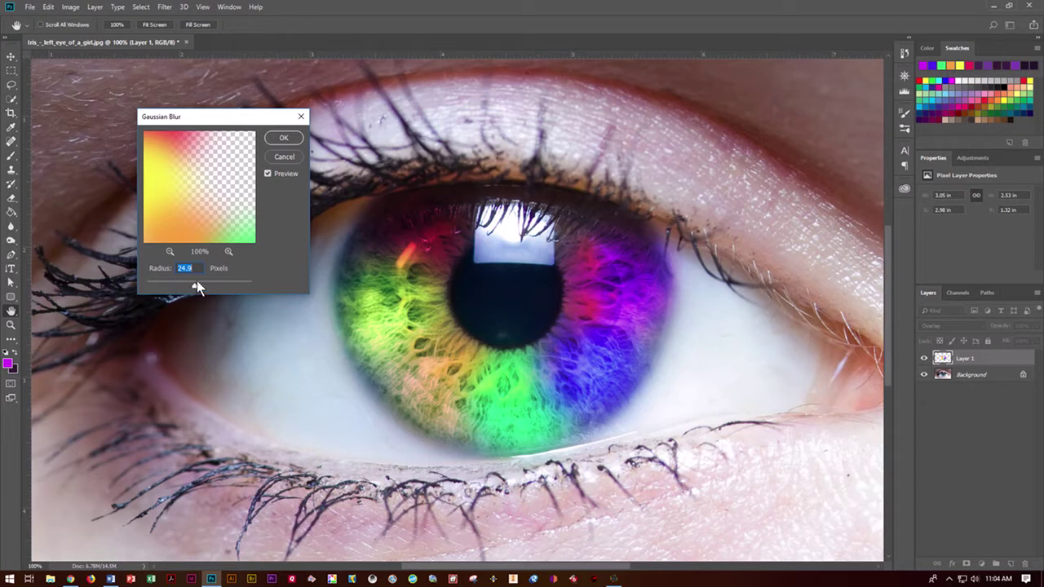
{"action": "left_click", "coordinate": [284, 138]}
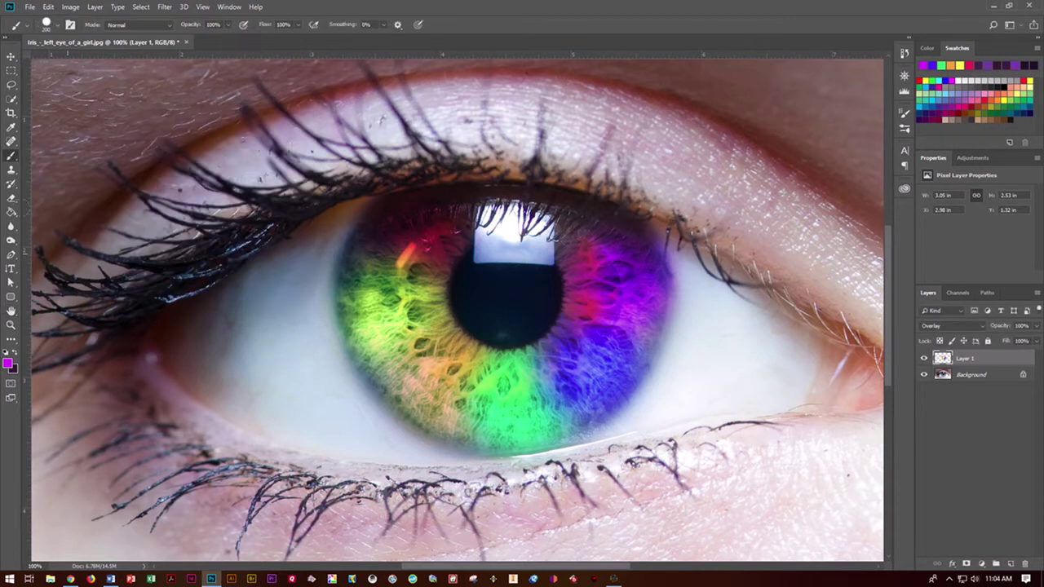
- Save the document as Photoshop file "rainbow eye" in P:\!Teaching\Maryville\COM231 FS18 Intro To Digital Media\Tutorials\Rainbow Eyes
{"action": "left_click", "coordinate": [27, 9]}
{"action": "left_click", "coordinate": [57, 125]}
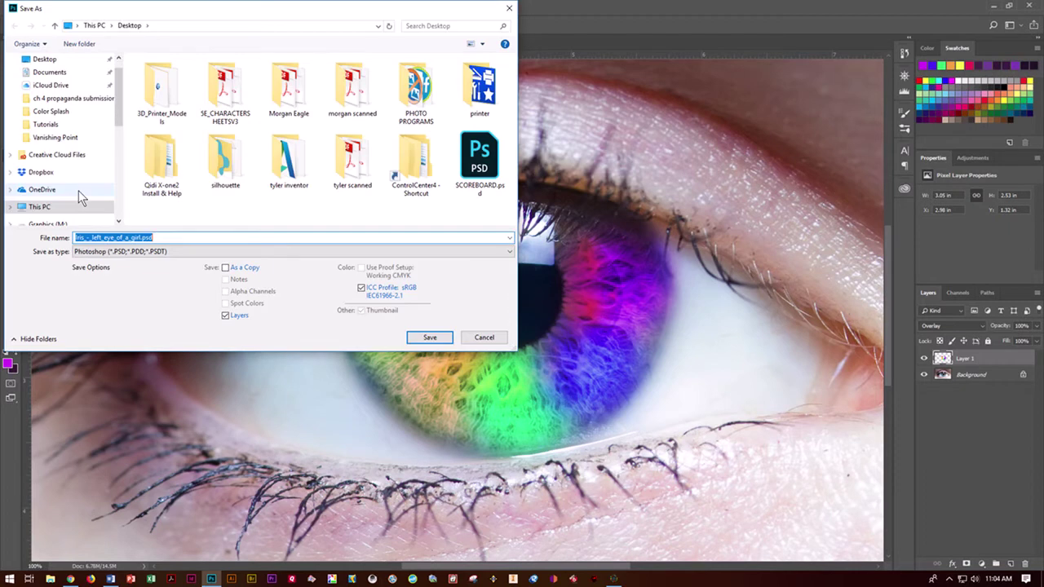
{"action": "type", "text": "rainbow eye"}
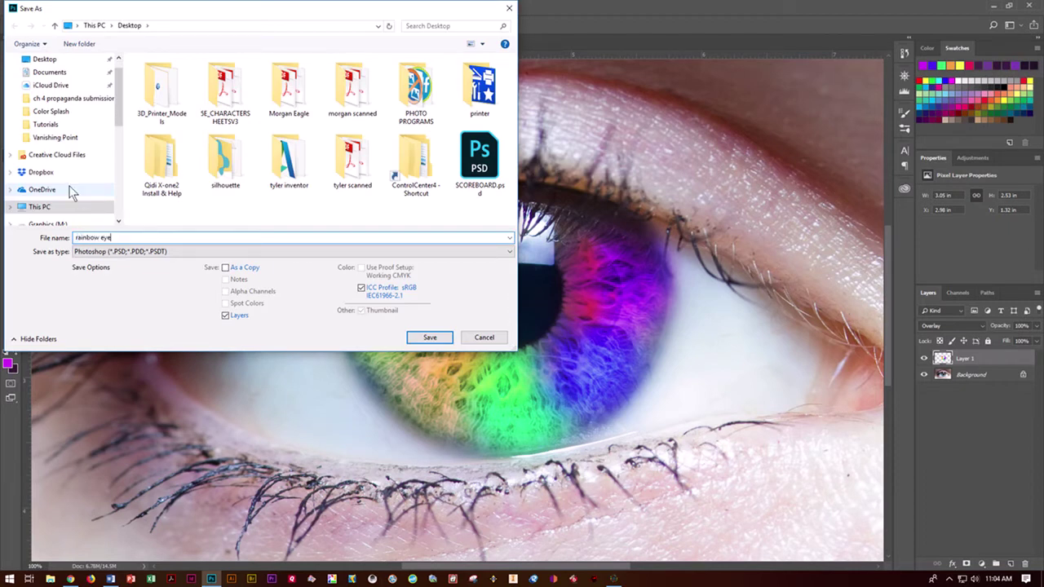
{"action": "scroll", "coordinate": [120, 91], "scroll_direction": "down", "scroll_amount": 4}
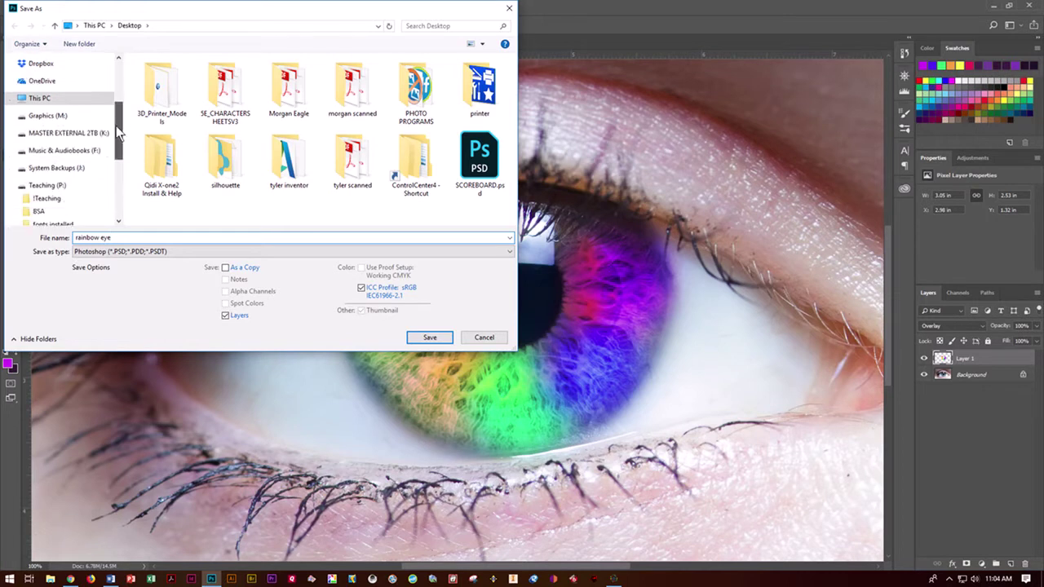
{"action": "left_click", "coordinate": [46, 167]}
{"action": "left_click", "coordinate": [40, 183]}
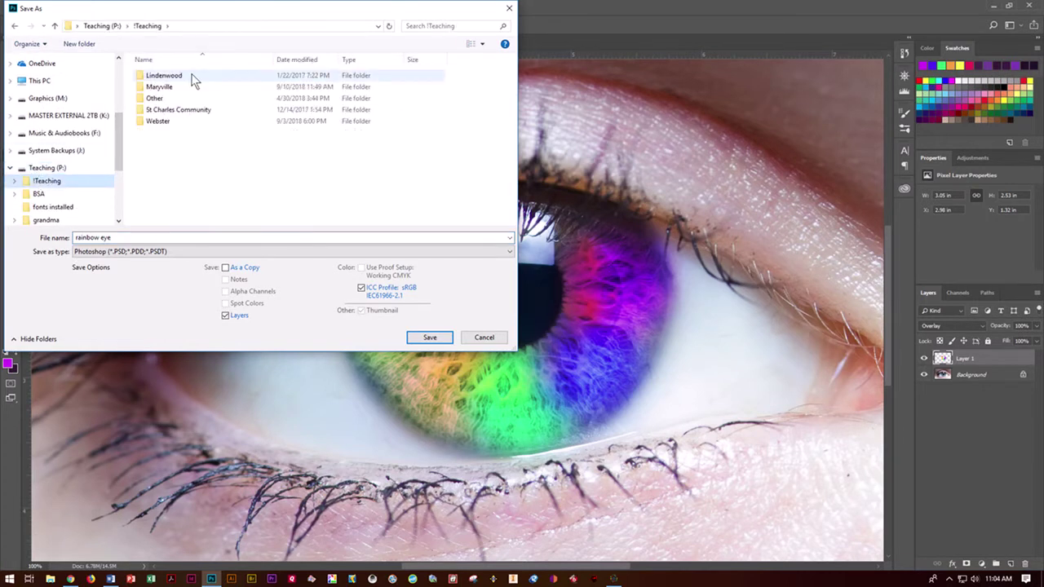
{"action": "double_click", "coordinate": [210, 86]}
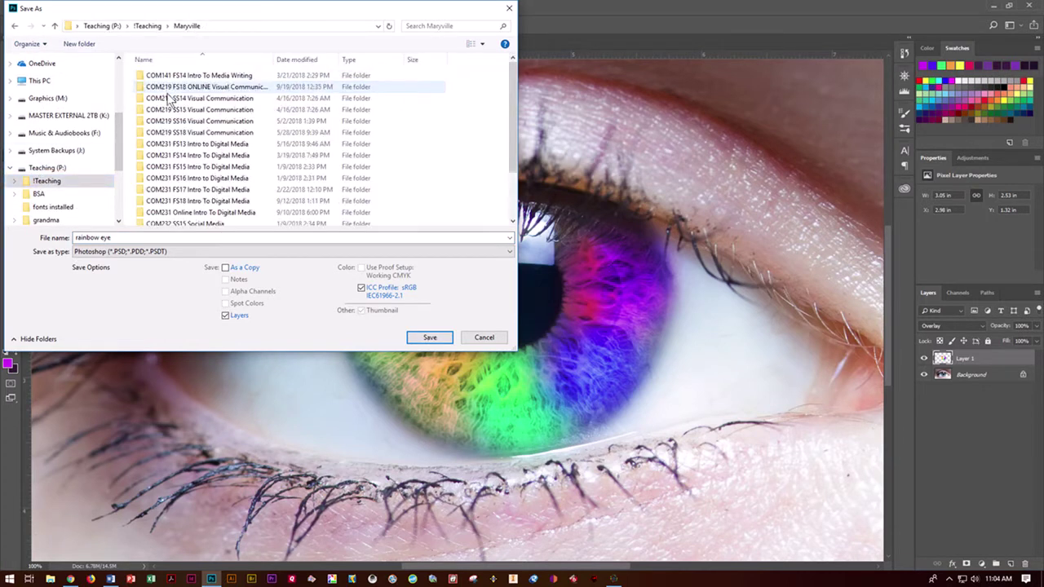
{"action": "double_click", "coordinate": [210, 200]}
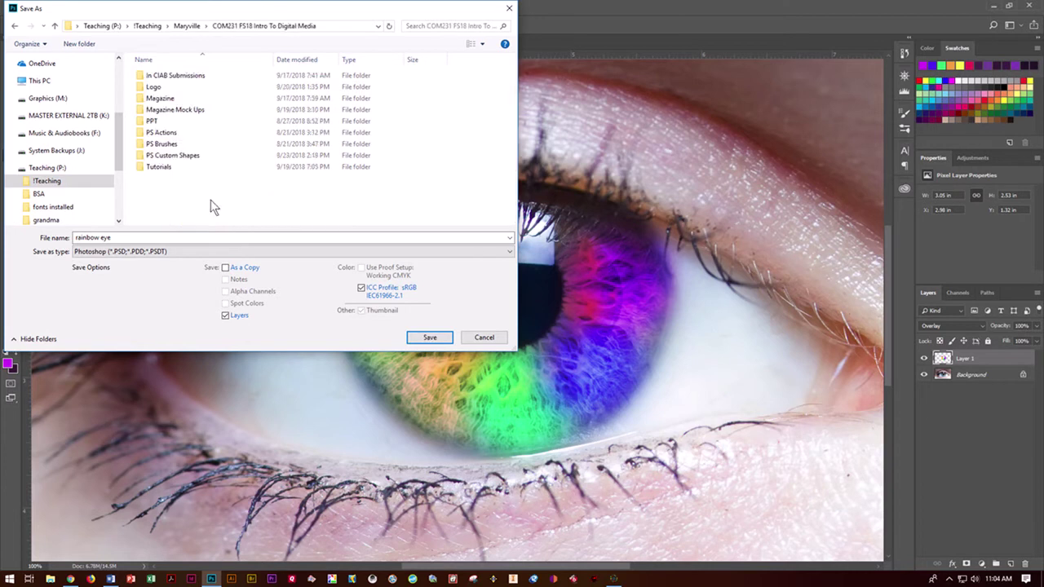
{"action": "double_click", "coordinate": [160, 166]}
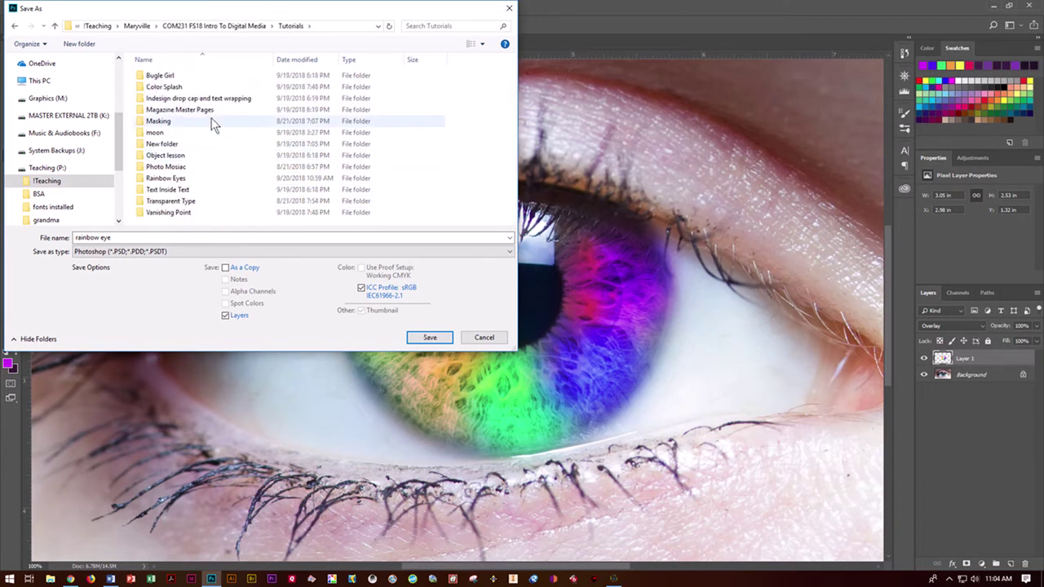
{"action": "double_click", "coordinate": [165, 178]}
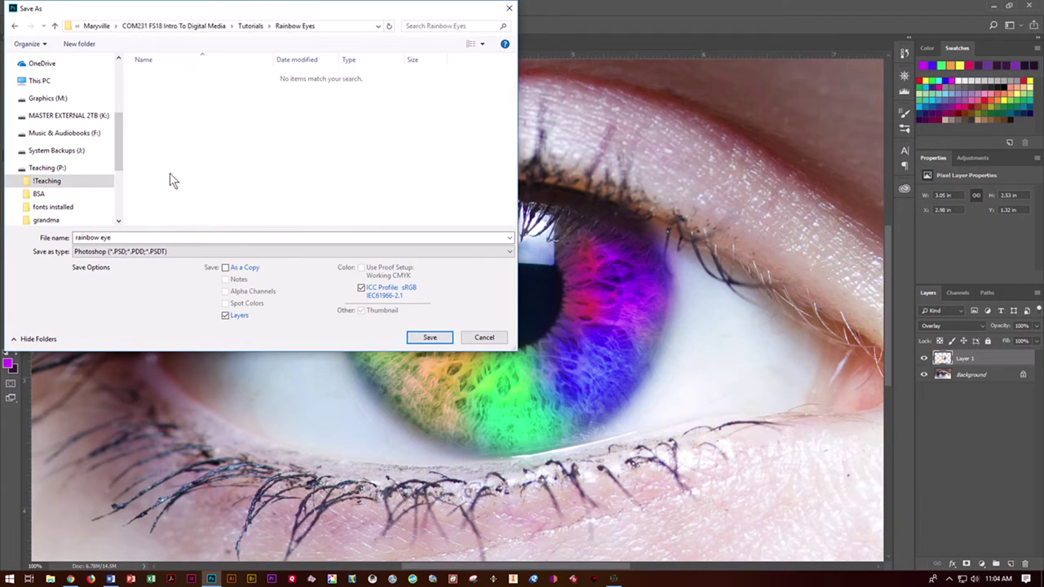
{"action": "left_click", "coordinate": [428, 337]}
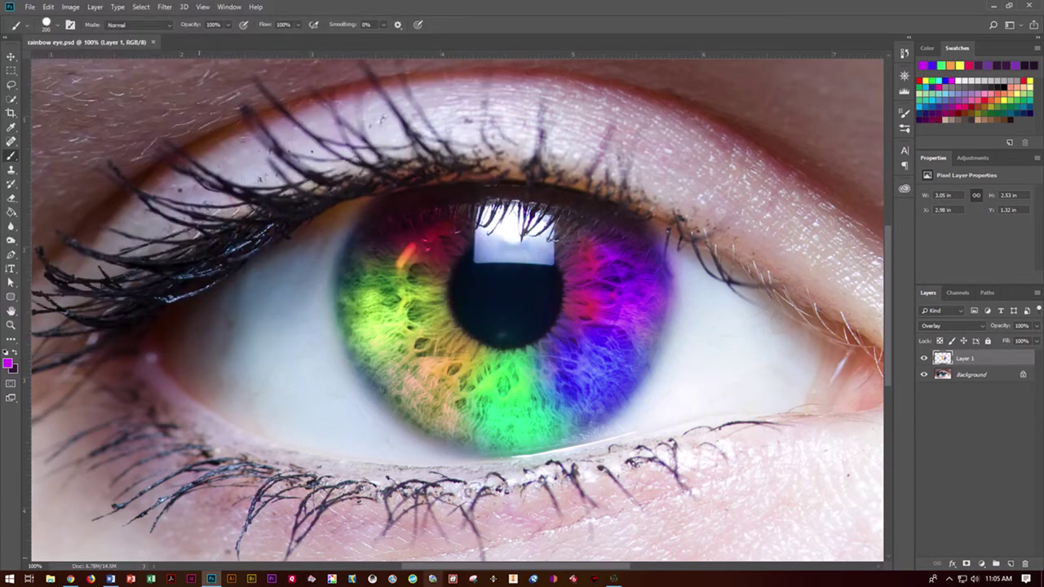